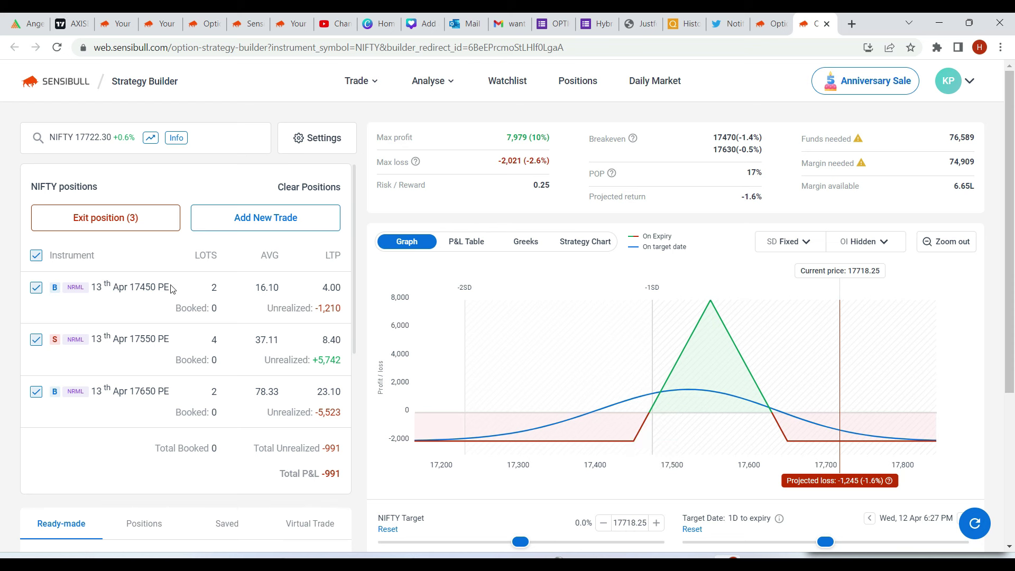
Compare the BANKNIFTY 41300/41500/41700 CE butterfly with the NIFTY put butterfly, ending on BANKNIFTY.
{"action": "left_click", "coordinate": [771, 23]}
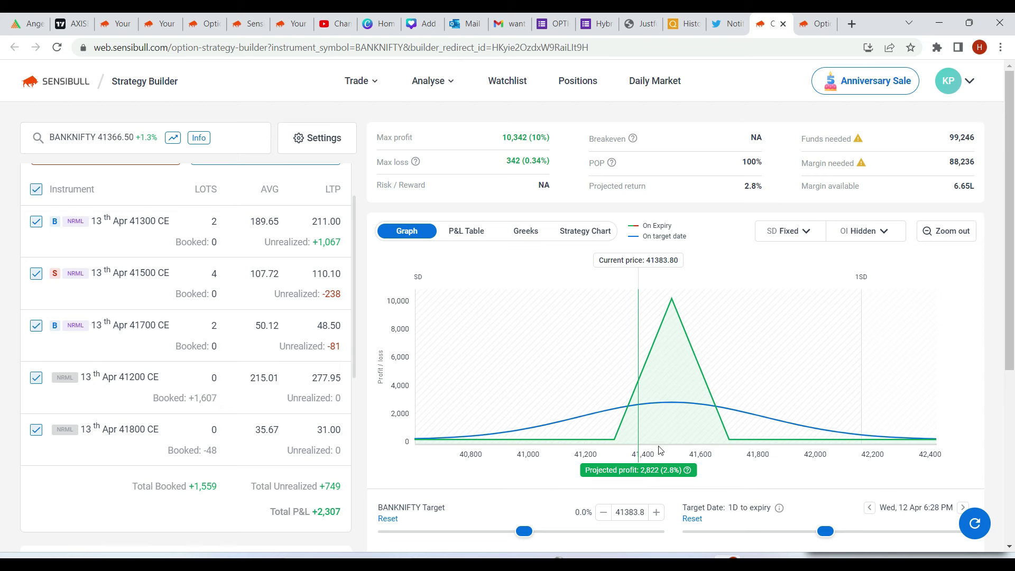
{"action": "left_click", "coordinate": [810, 25]}
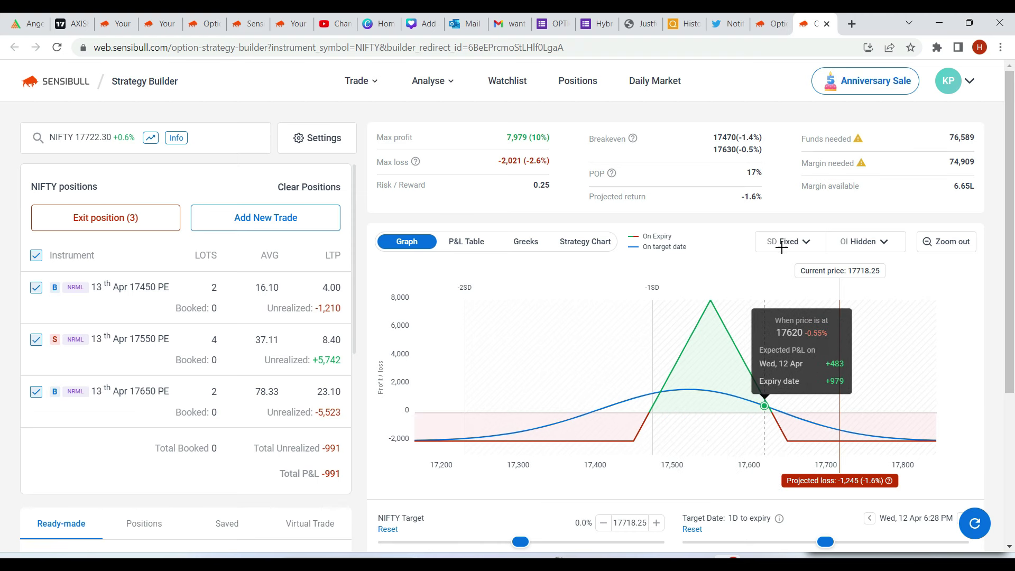
{"action": "left_click", "coordinate": [771, 24]}
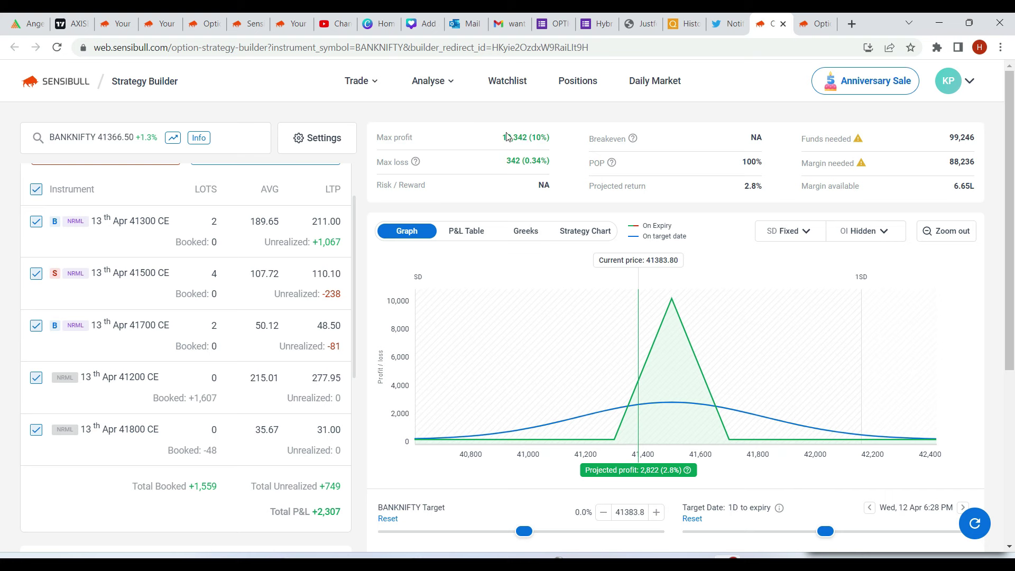
{"action": "left_click", "coordinate": [820, 24]}
{"action": "left_click", "coordinate": [772, 24]}
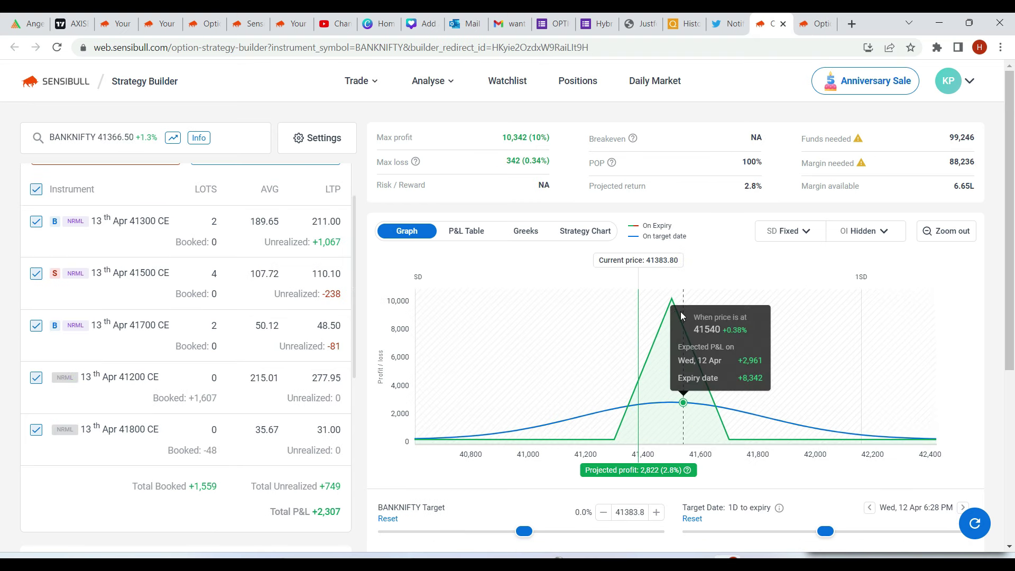
{"action": "mouse_move", "coordinate": [670, 313]}
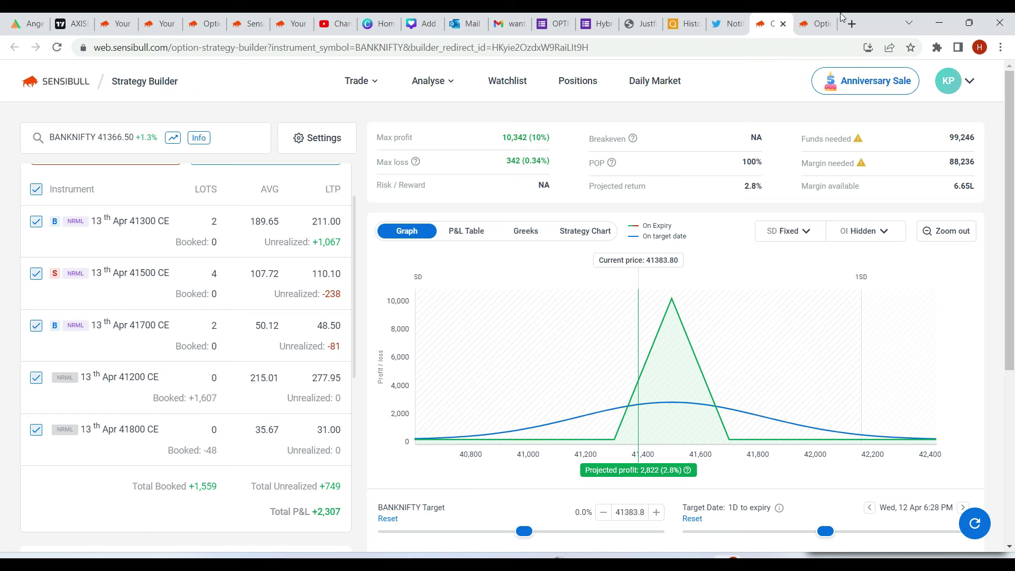
Flip between the two strategies, ending on the NIFTY 17450/17550/17650 PE butterfly.
{"action": "left_click", "coordinate": [813, 25]}
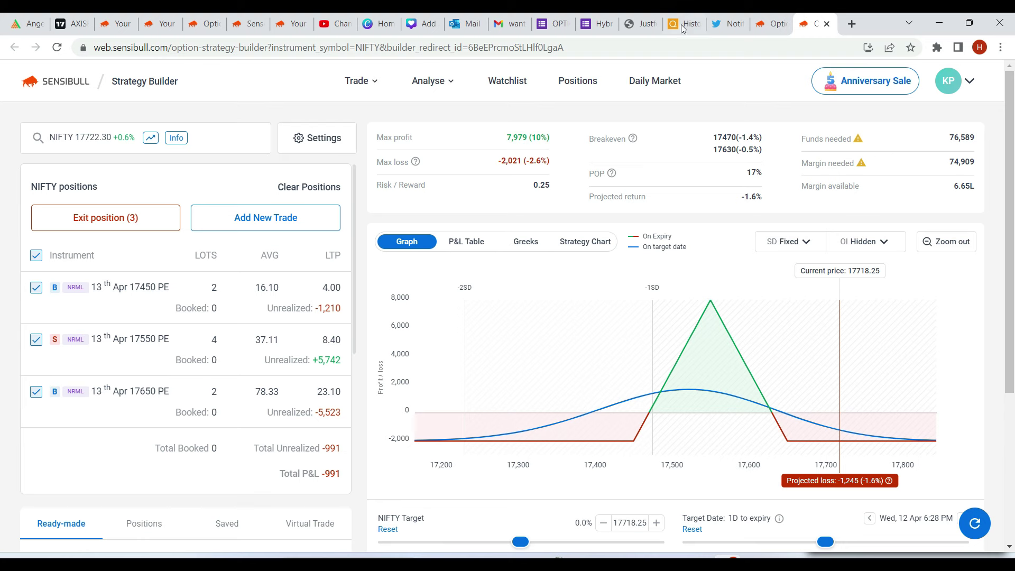
{"action": "left_click", "coordinate": [773, 24]}
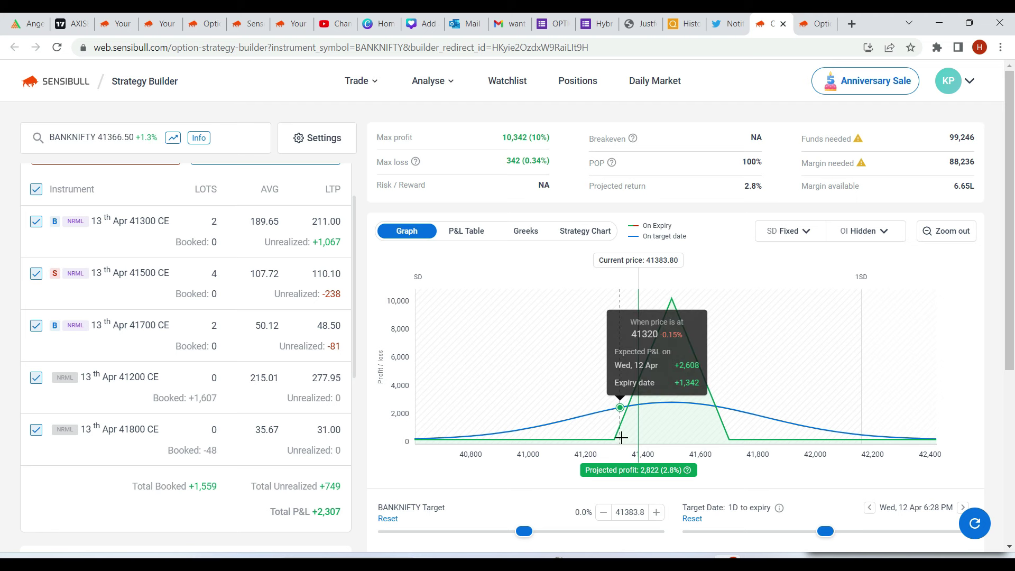
{"action": "left_click", "coordinate": [815, 24]}
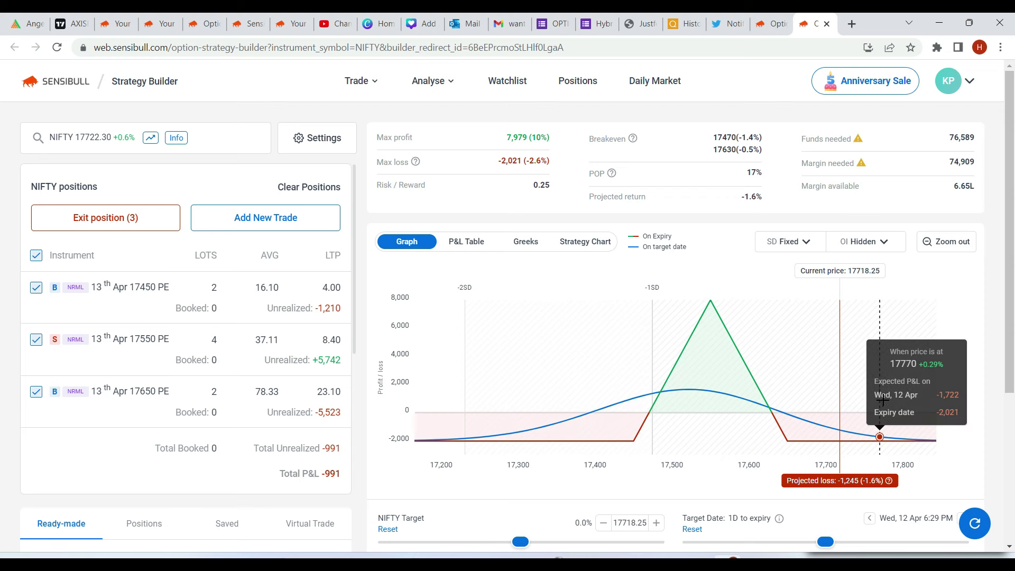
{"action": "left_click", "coordinate": [771, 28]}
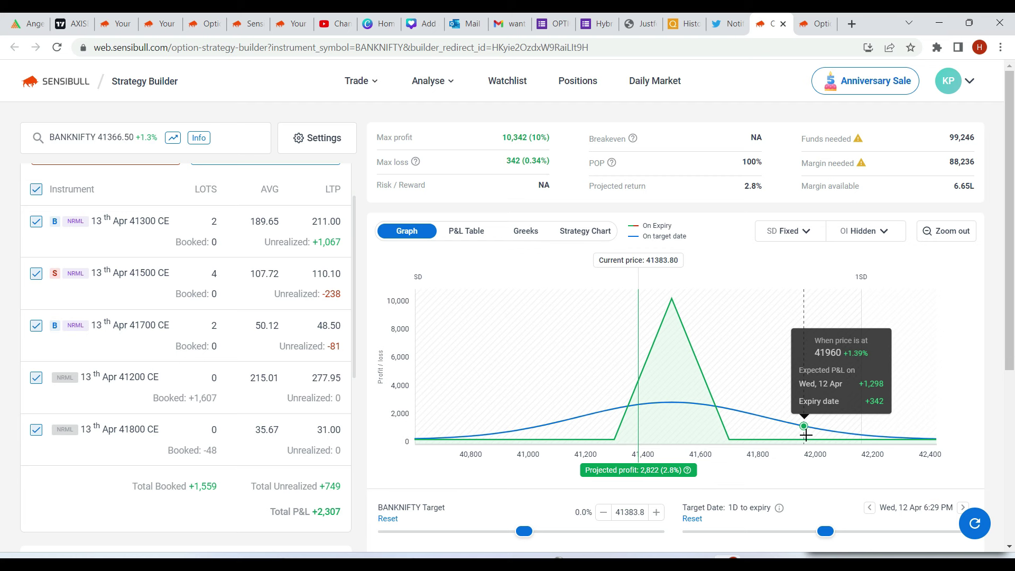
{"action": "key", "text": "ctrl+Tab"}
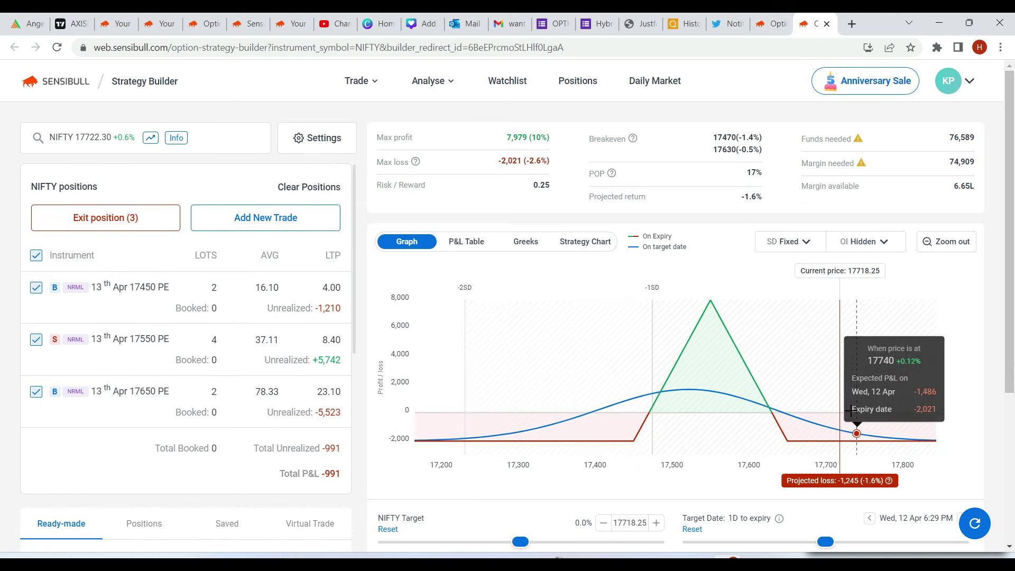
Return to the BANKNIFTY call butterfly and scroll its positions list up to the header.
{"action": "left_click", "coordinate": [772, 24]}
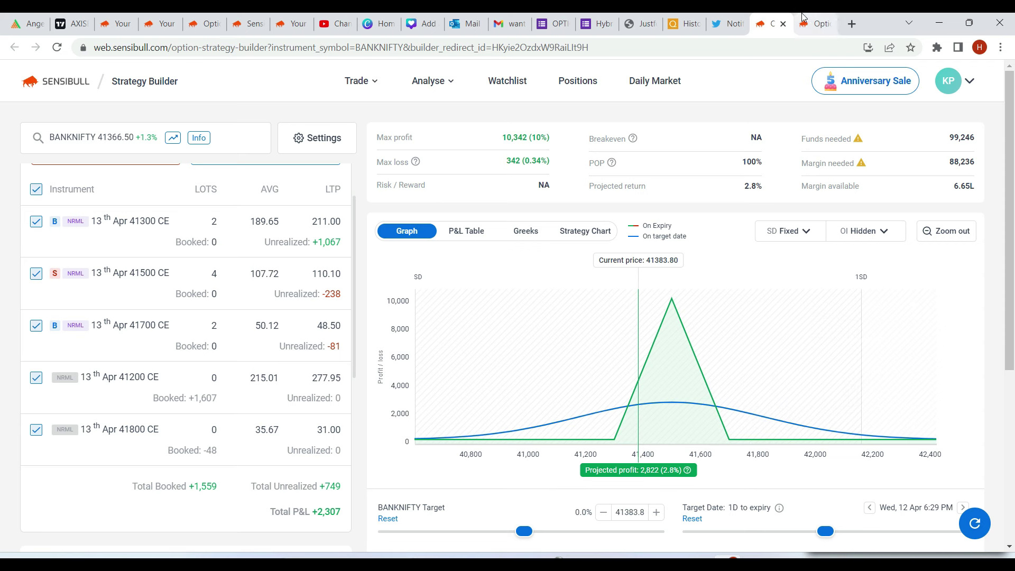
{"action": "left_click", "coordinate": [815, 23]}
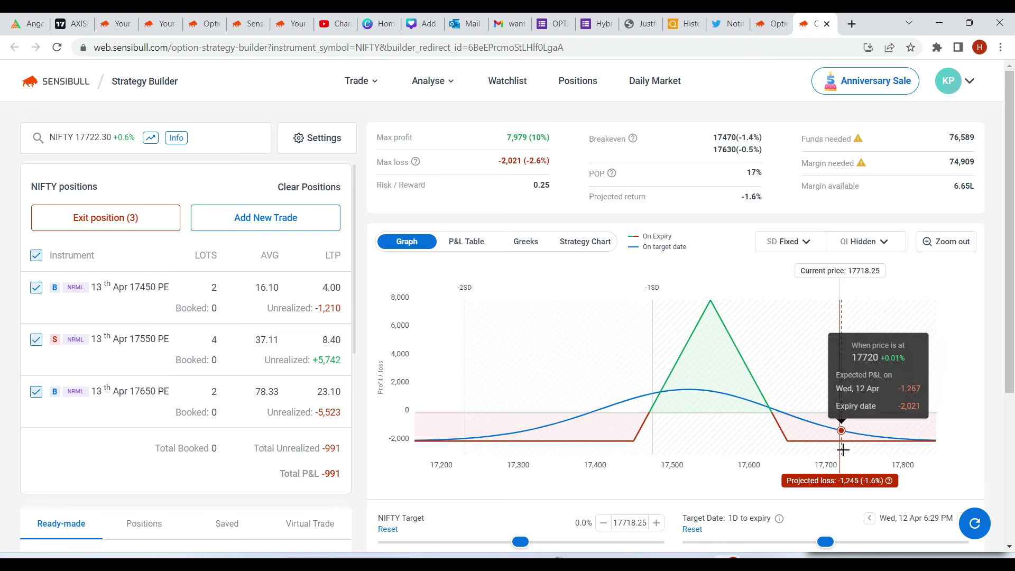
{"action": "left_click", "coordinate": [771, 24]}
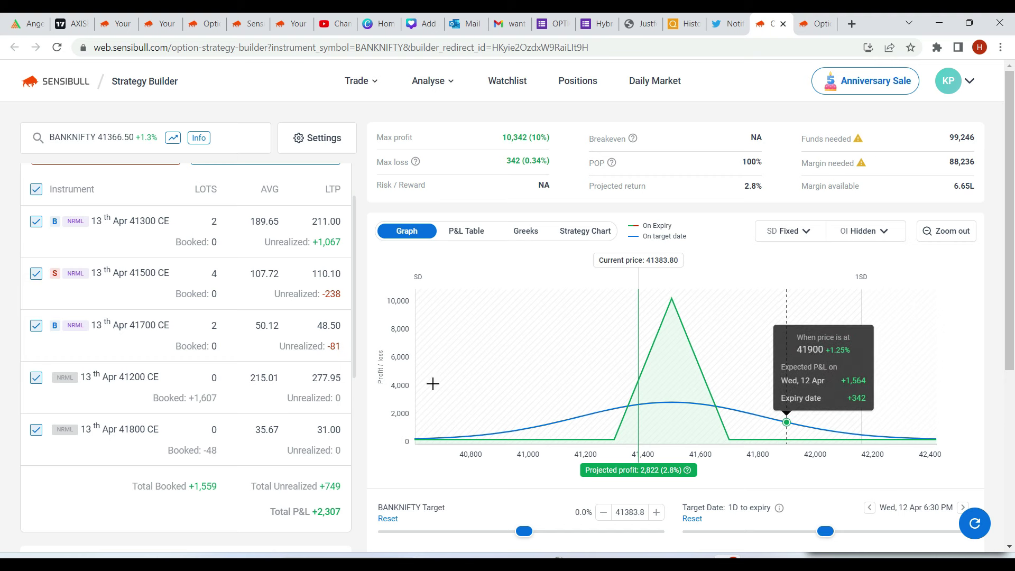
{"action": "scroll", "coordinate": [245, 278], "scroll_direction": "up", "scroll_amount": 2}
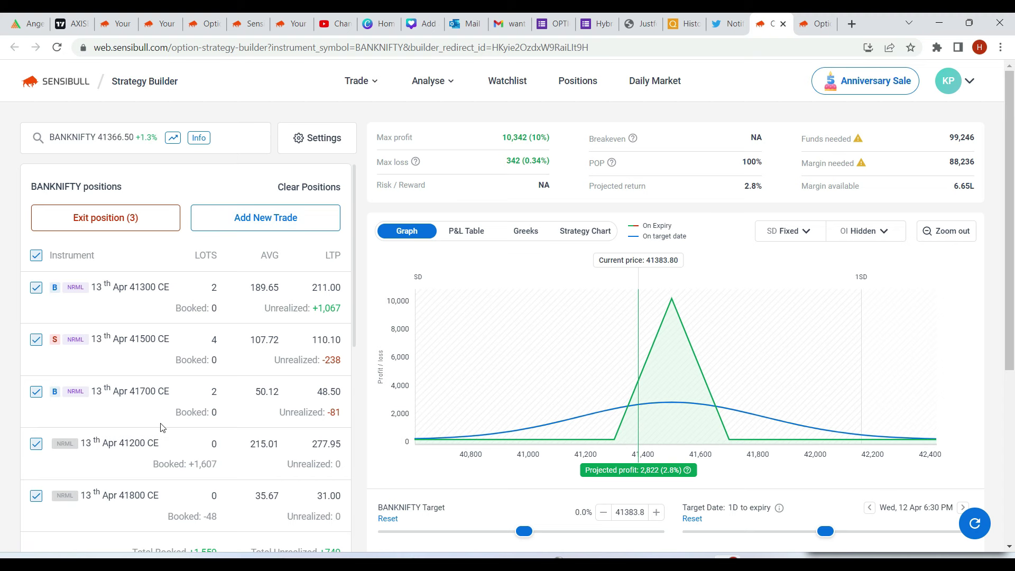
Pick sell 41700 CE and buy 41600 CE from the option chain (max profit 9,721, max loss -279).
{"action": "left_click", "coordinate": [251, 219]}
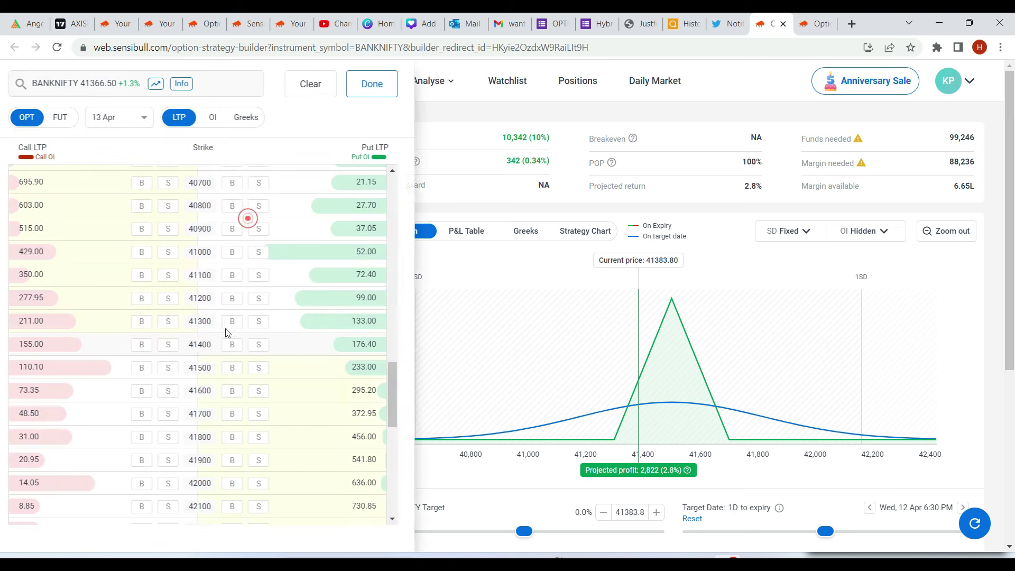
{"action": "left_click", "coordinate": [176, 414]}
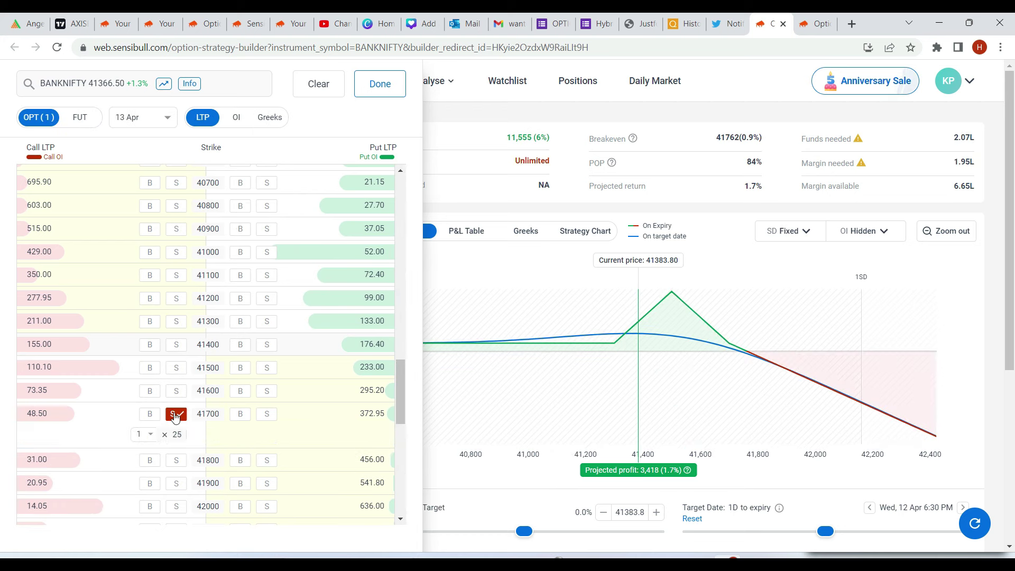
{"action": "left_click", "coordinate": [151, 391]}
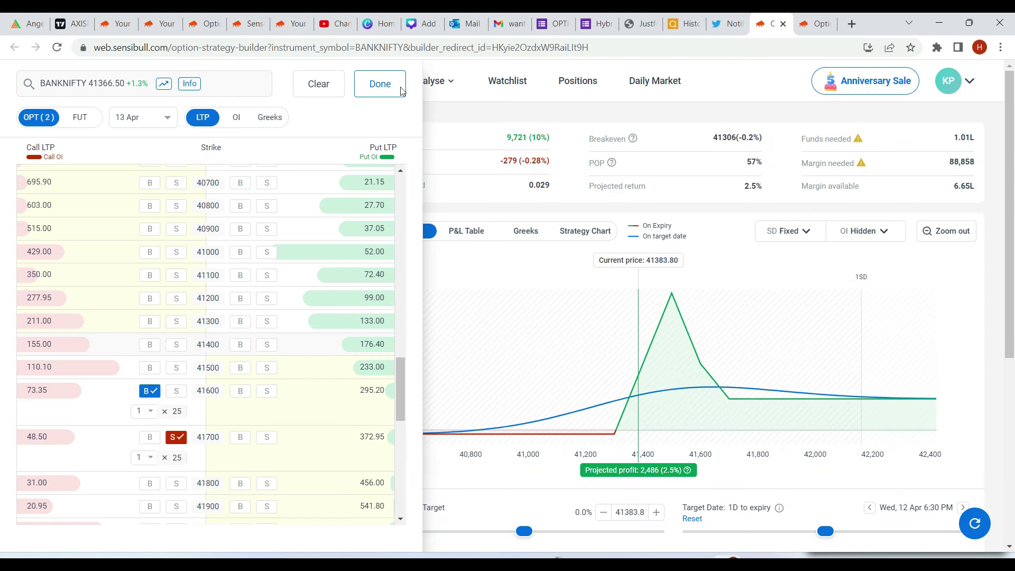
{"action": "left_click", "coordinate": [401, 89]}
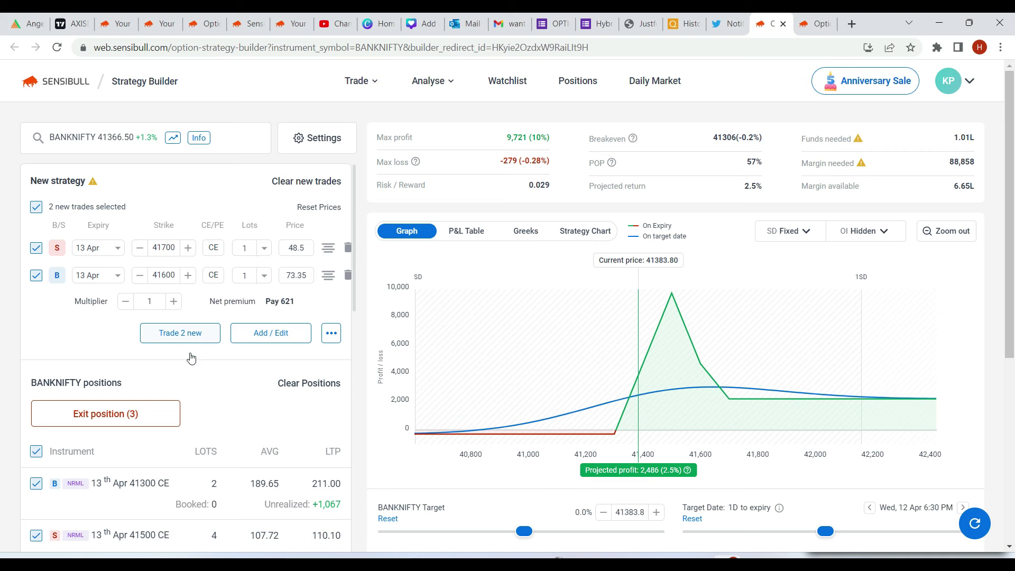
{"action": "scroll", "coordinate": [191, 412], "scroll_direction": "down", "scroll_amount": 3}
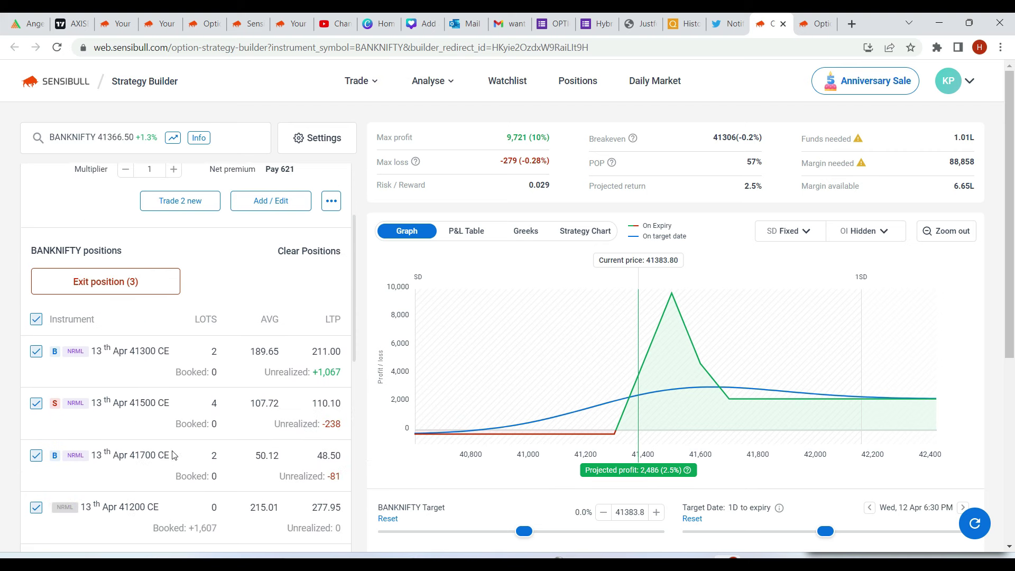
{"action": "scroll", "coordinate": [195, 190], "scroll_direction": "up", "scroll_amount": 3}
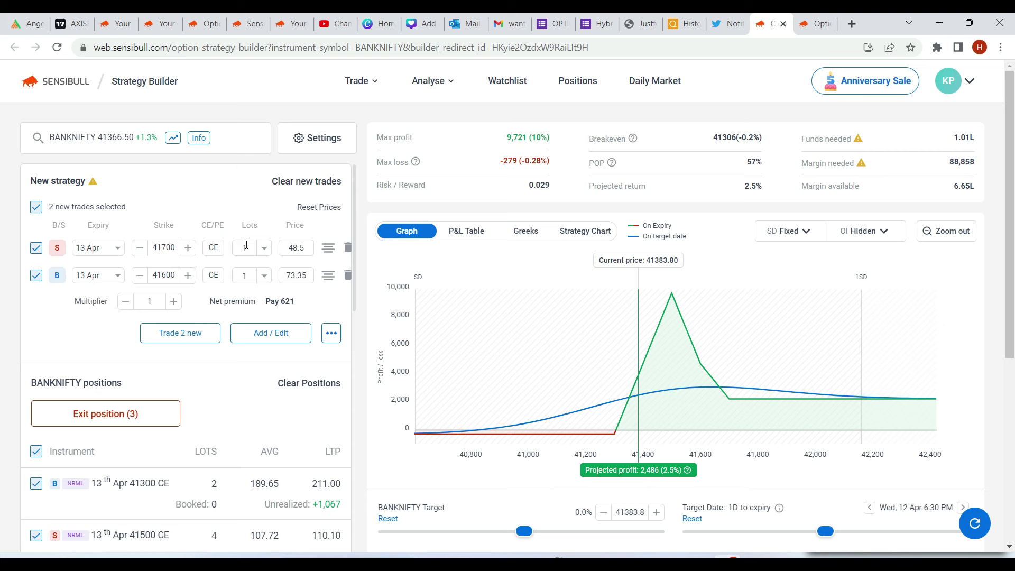
{"action": "scroll", "coordinate": [248, 370], "scroll_direction": "down", "scroll_amount": 1}
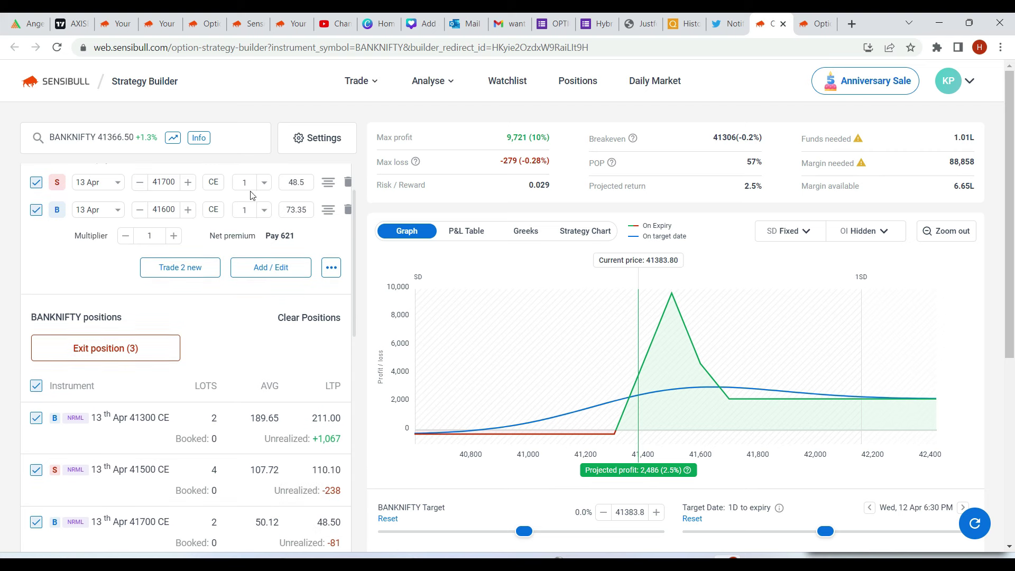
{"action": "scroll", "coordinate": [188, 323], "scroll_direction": "up", "scroll_amount": 1}
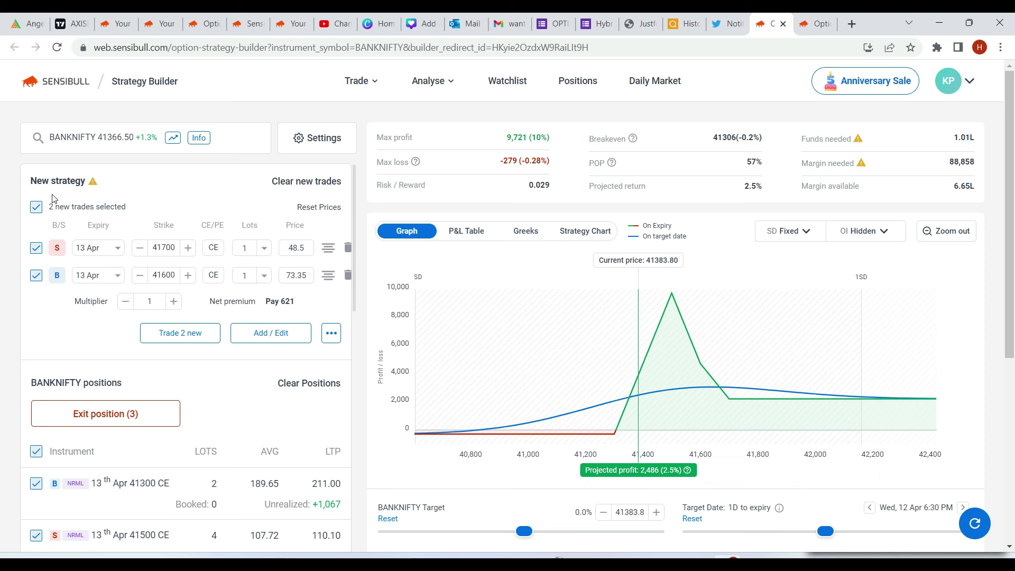
{"action": "left_click", "coordinate": [36, 207]}
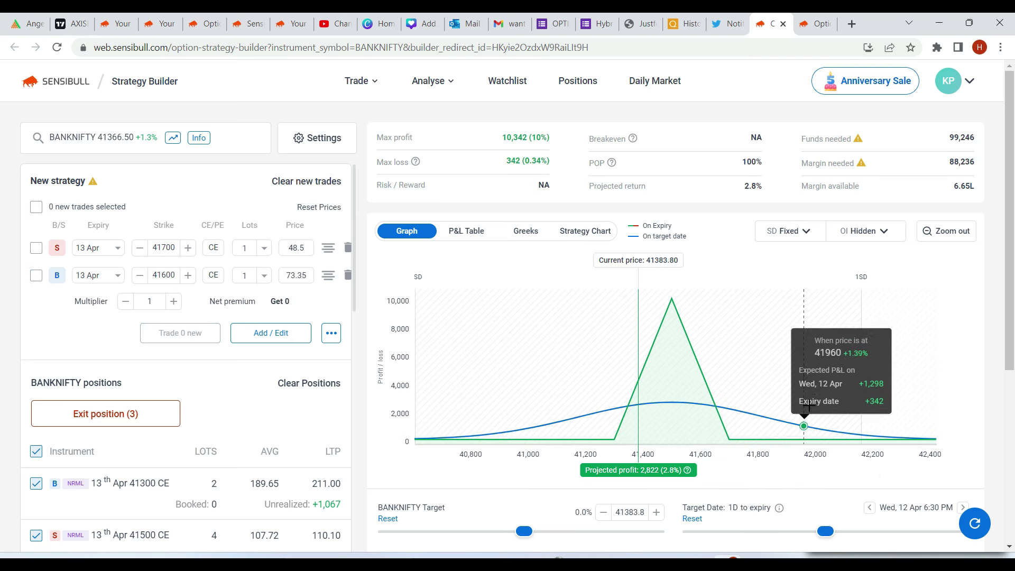
{"action": "left_click", "coordinate": [37, 208]}
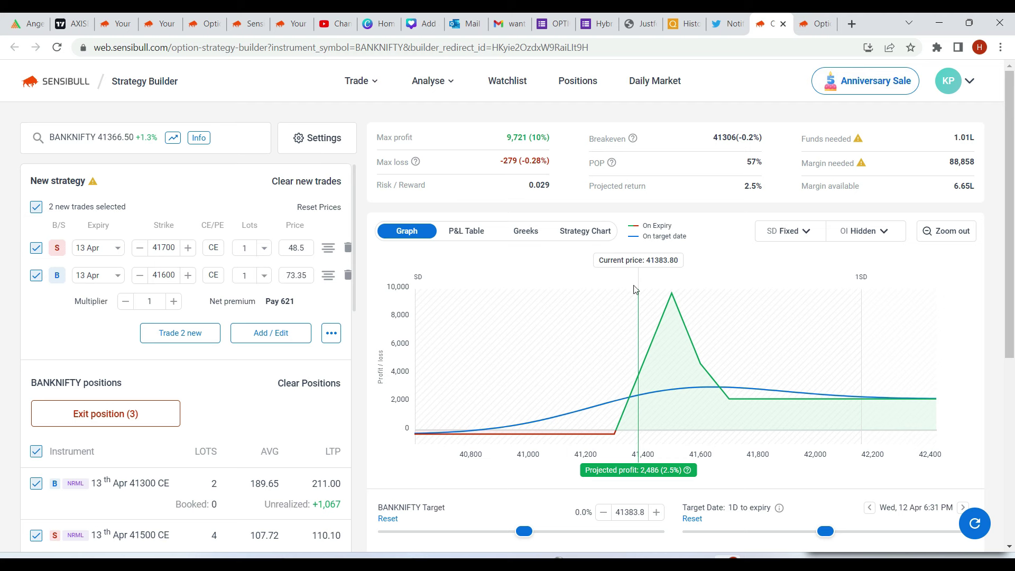
Raise the new spread's multiplier to 2 lots, then view the NIFTY put butterfly.
{"action": "left_click", "coordinate": [175, 302]}
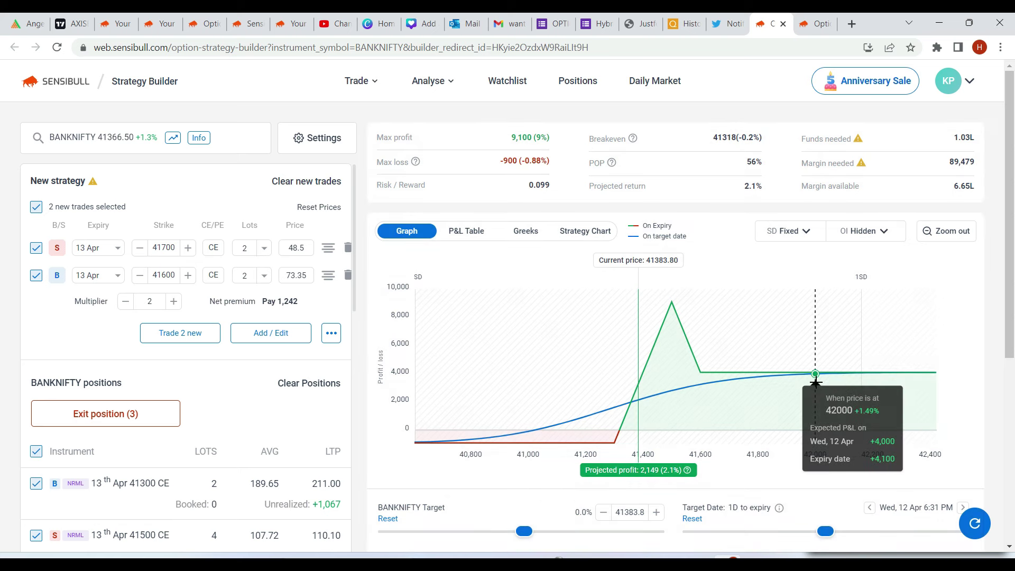
{"action": "left_click", "coordinate": [817, 23]}
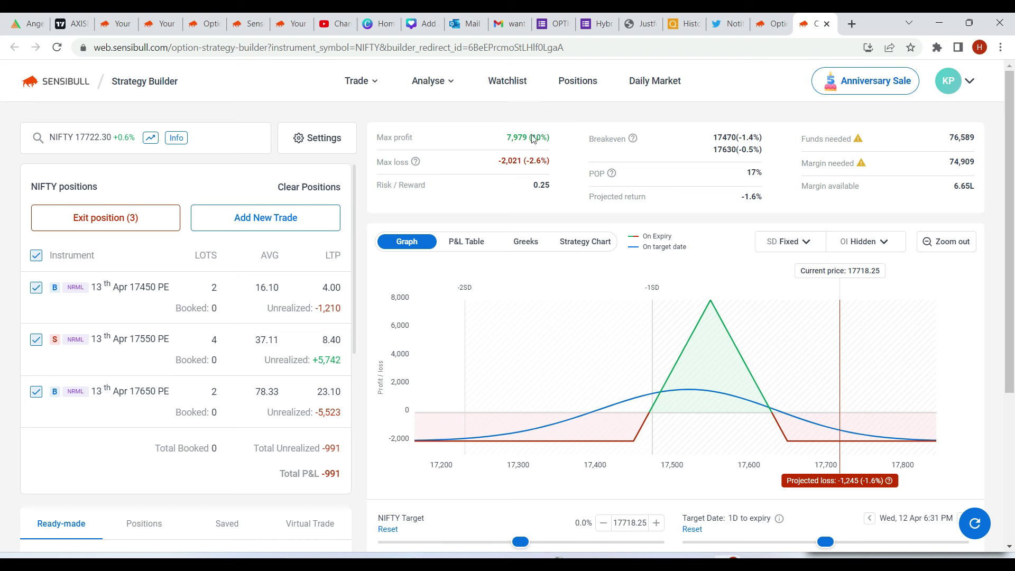
Compare strategies, ending on BANKNIFTY with the 2-lot spread (max profit 9,100, max loss -900) scrolled to Add / Edit.
{"action": "left_click", "coordinate": [771, 23]}
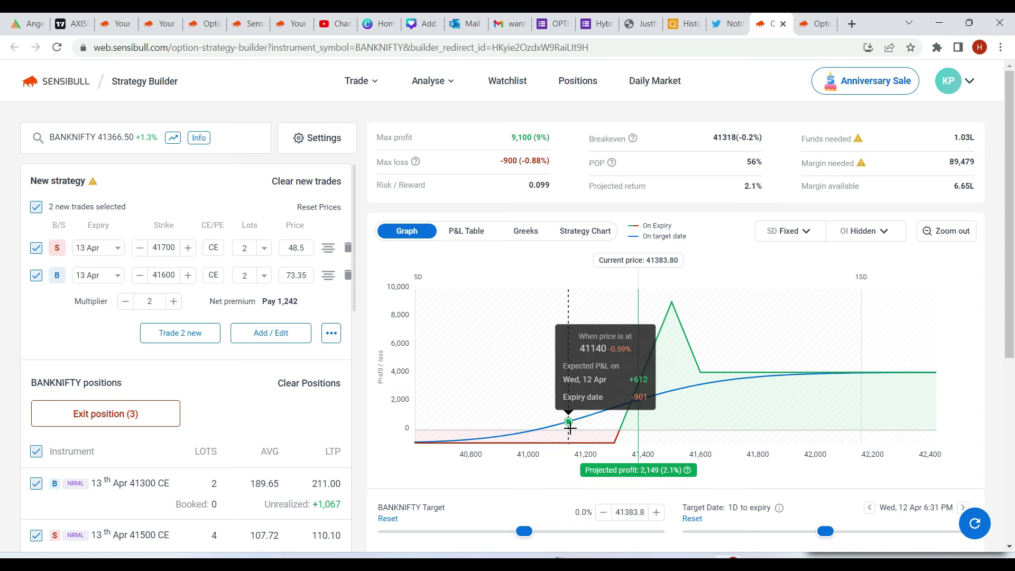
{"action": "left_click", "coordinate": [814, 23]}
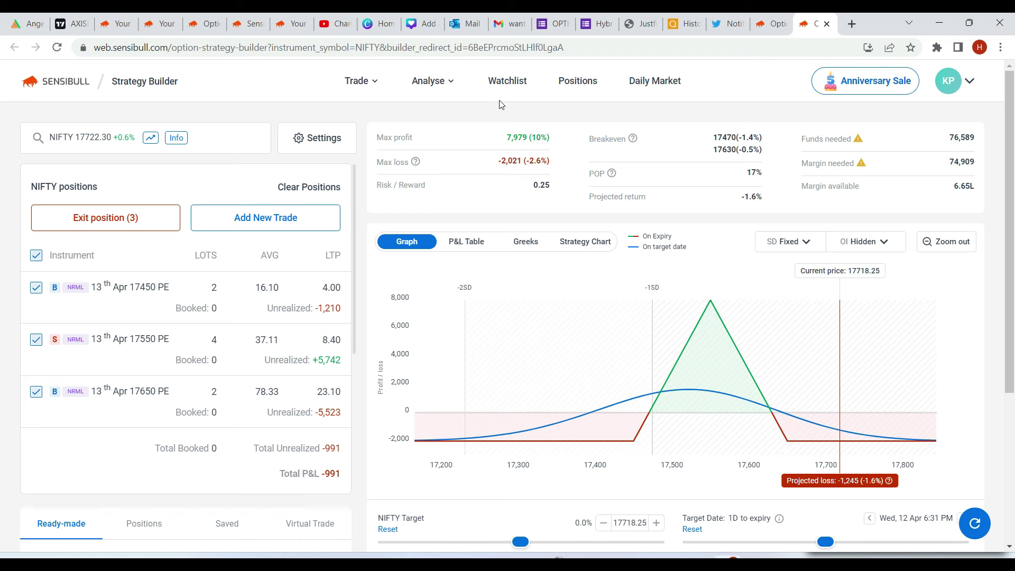
{"action": "left_click", "coordinate": [771, 24]}
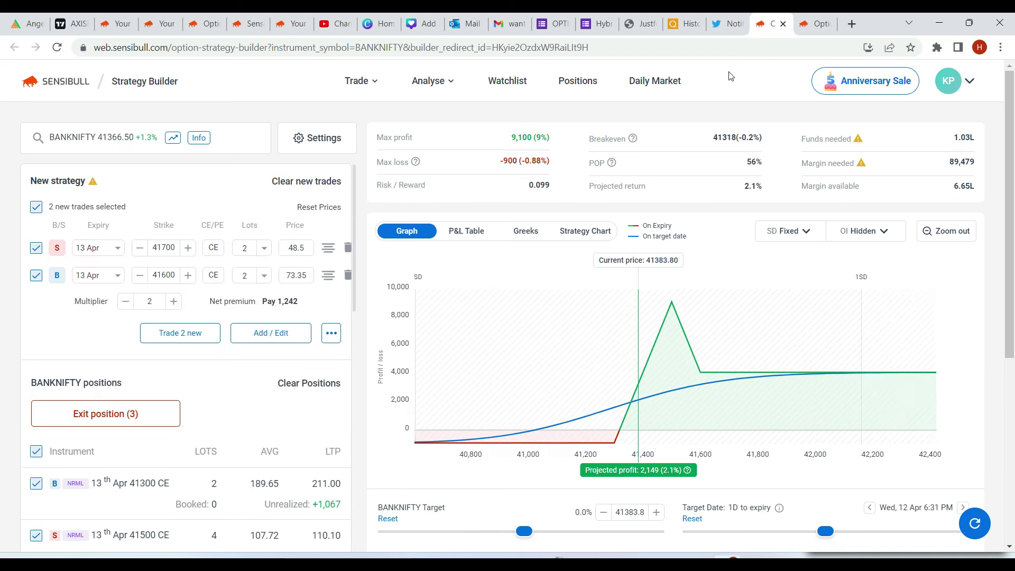
{"action": "left_click", "coordinate": [814, 23]}
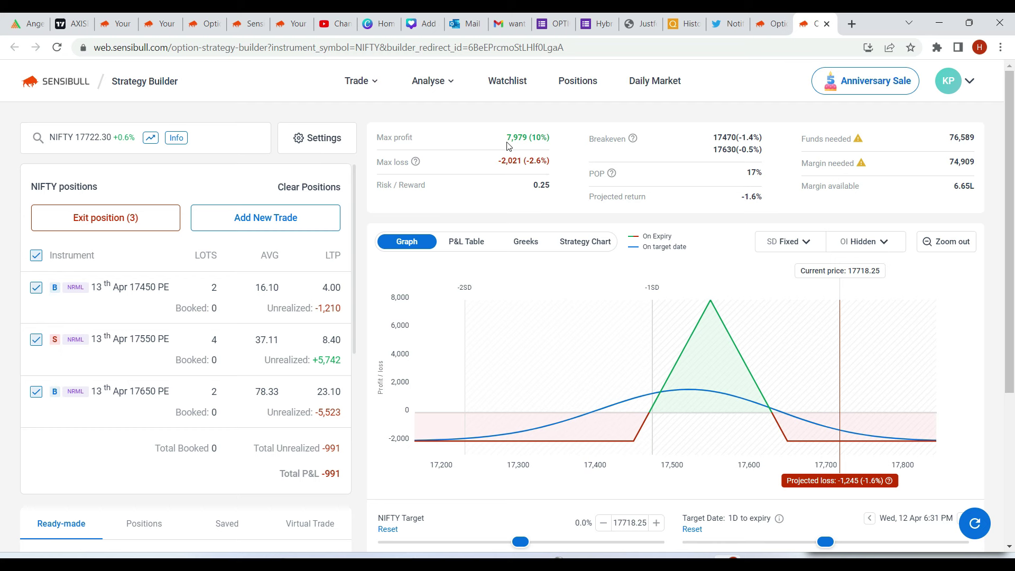
{"action": "left_click", "coordinate": [766, 27]}
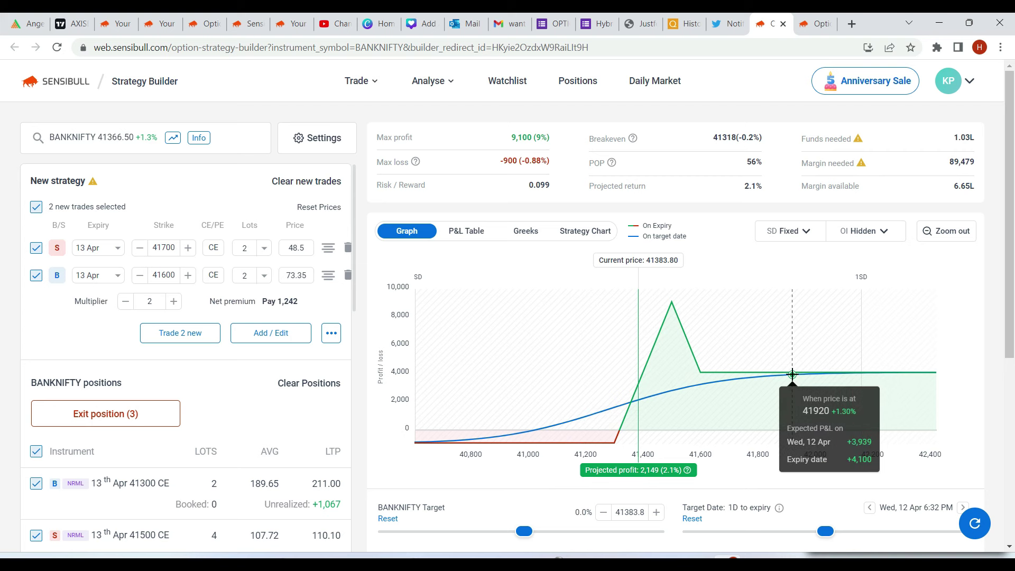
{"action": "scroll", "coordinate": [143, 426], "scroll_direction": "down", "scroll_amount": 1}
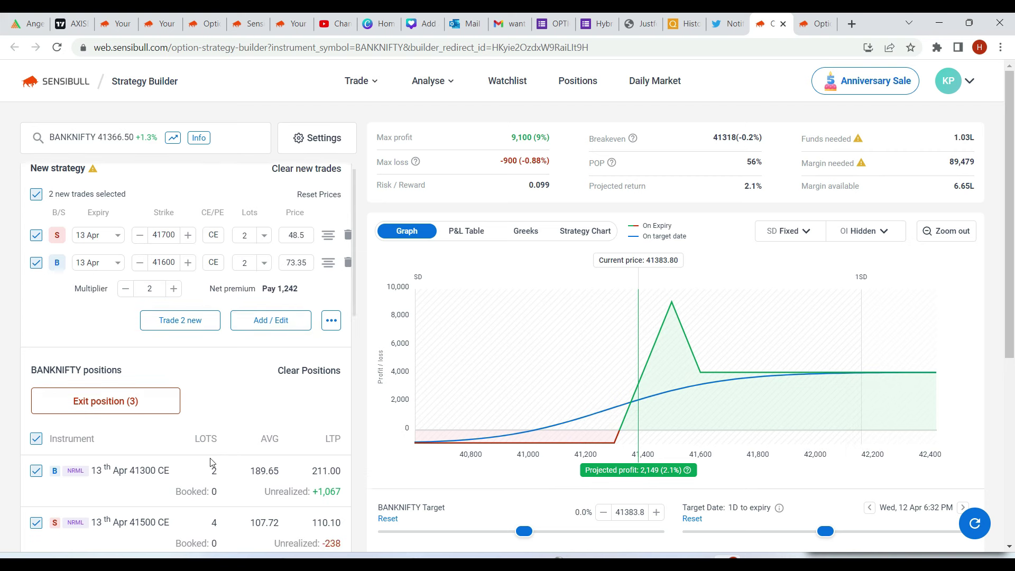
Add sell 41300 CE / buy 41400 CE legs, then view the NIFTY put butterfly.
{"action": "left_click", "coordinate": [260, 268]}
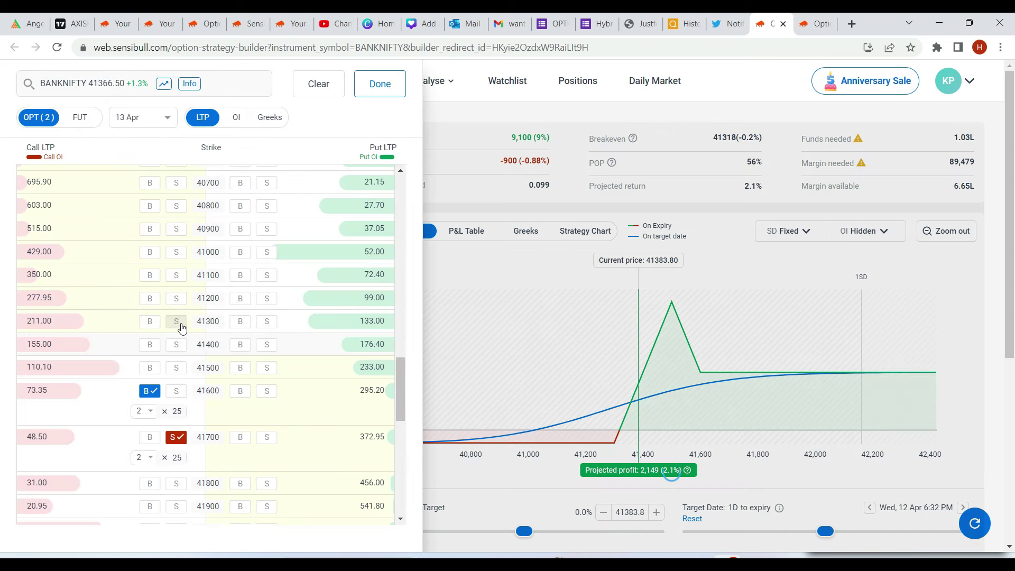
{"action": "left_click", "coordinate": [181, 325]}
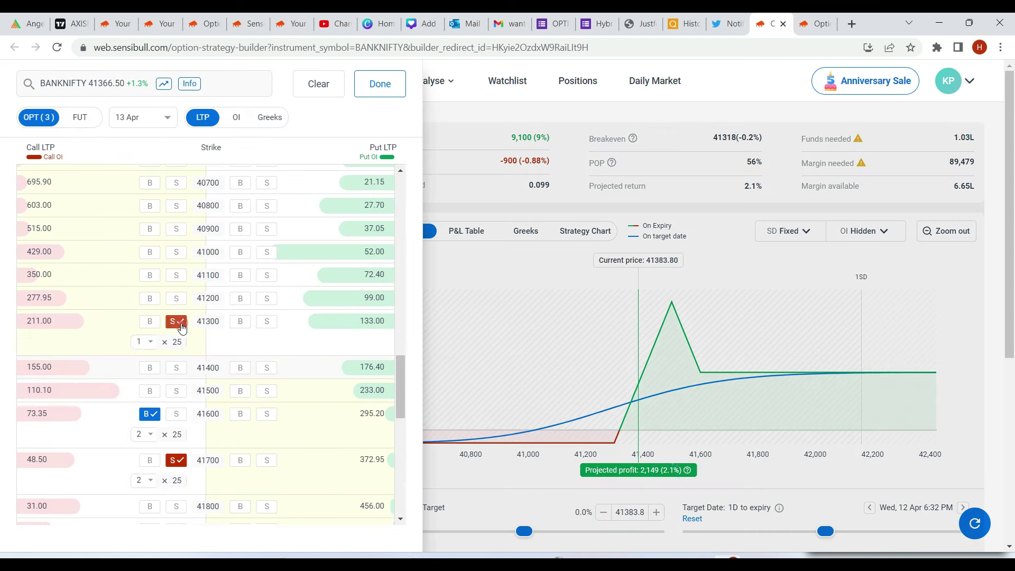
{"action": "left_click", "coordinate": [149, 369]}
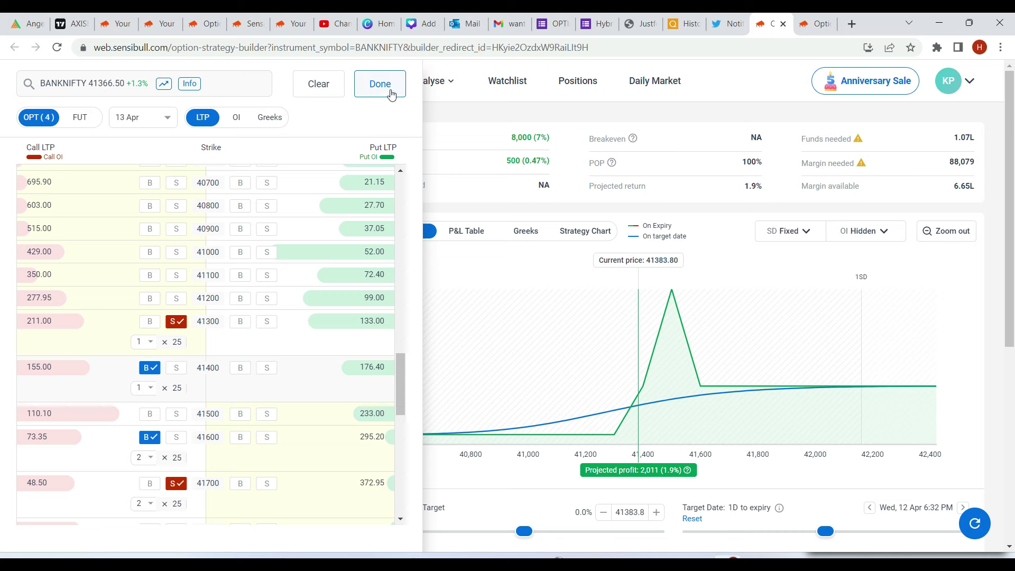
{"action": "left_click", "coordinate": [385, 87]}
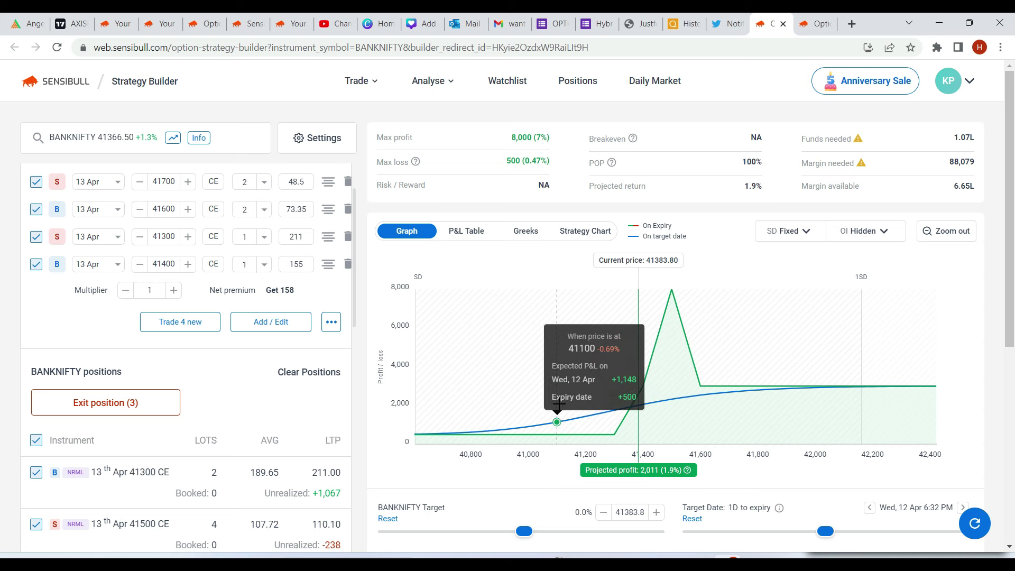
{"action": "left_click", "coordinate": [817, 24]}
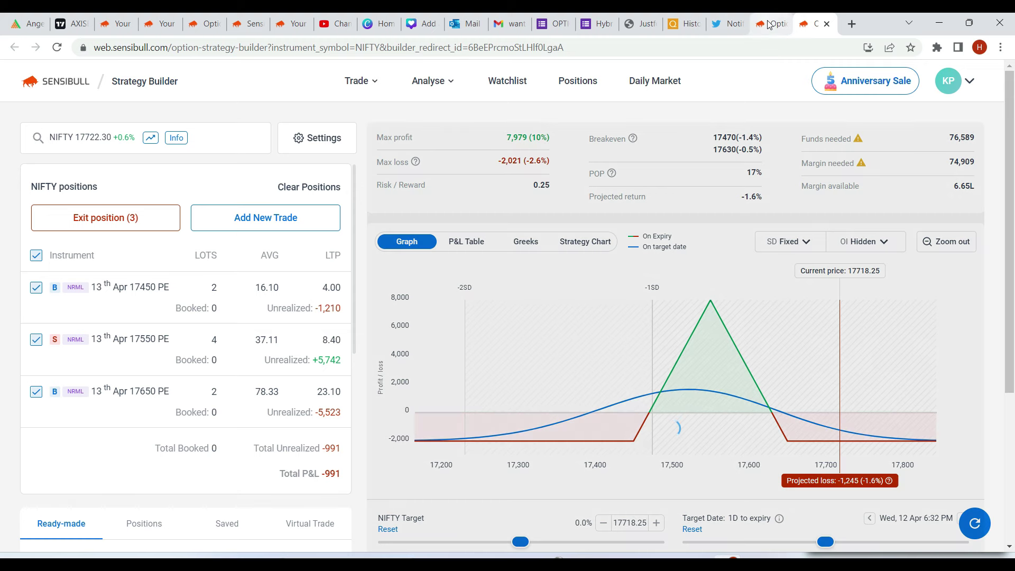
On BANKNIFTY, untick the 41300 CE and 41400 CE rows, leaving max profit 9,100 and max loss -900.
{"action": "left_click", "coordinate": [768, 25]}
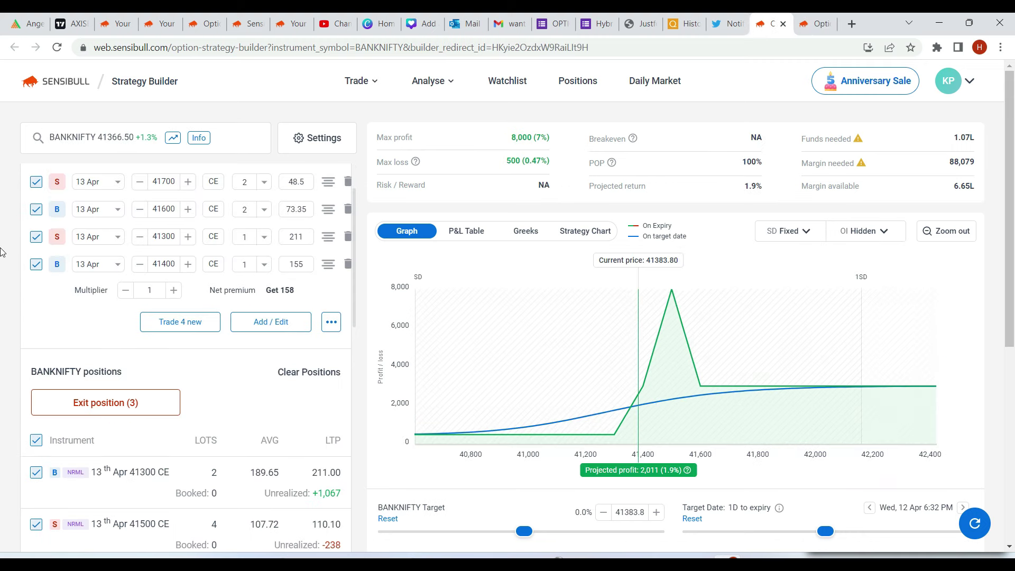
{"action": "scroll", "coordinate": [45, 224], "scroll_direction": "up", "scroll_amount": 2}
{"action": "left_click", "coordinate": [36, 208]}
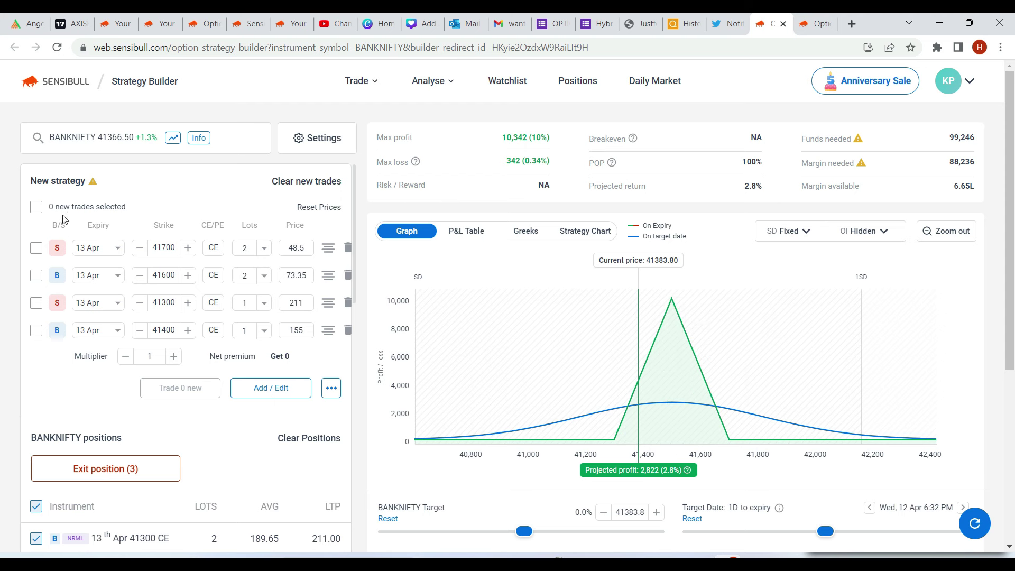
{"action": "left_click", "coordinate": [36, 207]}
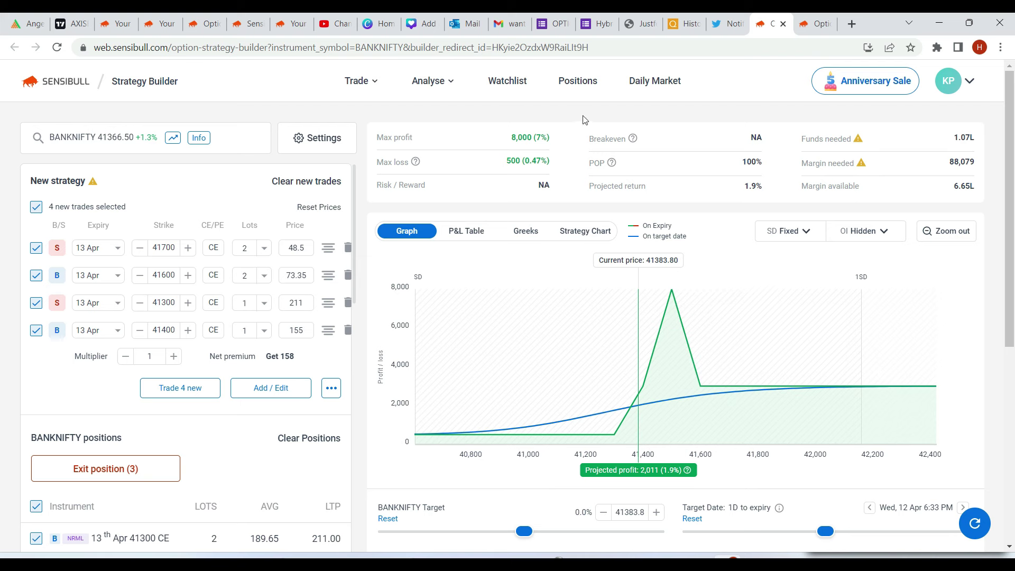
{"action": "left_click", "coordinate": [39, 306]}
{"action": "left_click", "coordinate": [35, 332]}
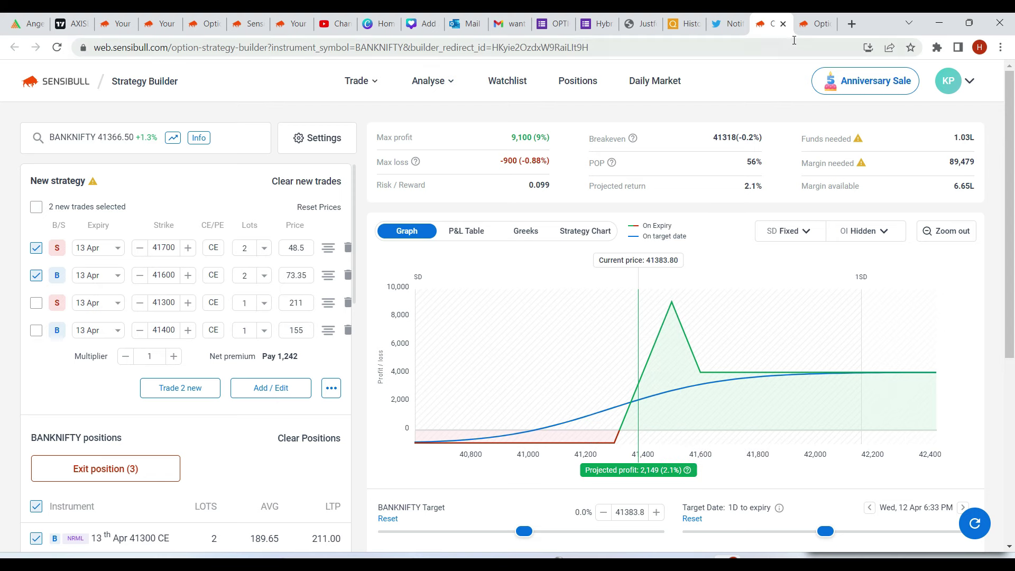
Re-include the 41300 and 41400 CE legs and set each to 2 lots.
{"action": "left_click", "coordinate": [814, 23]}
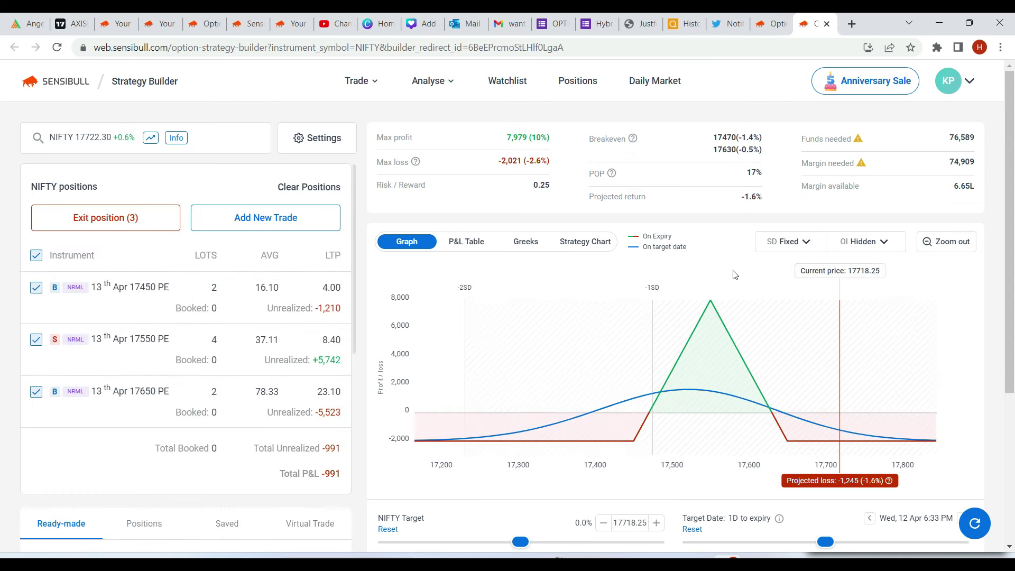
{"action": "left_click", "coordinate": [790, 24]}
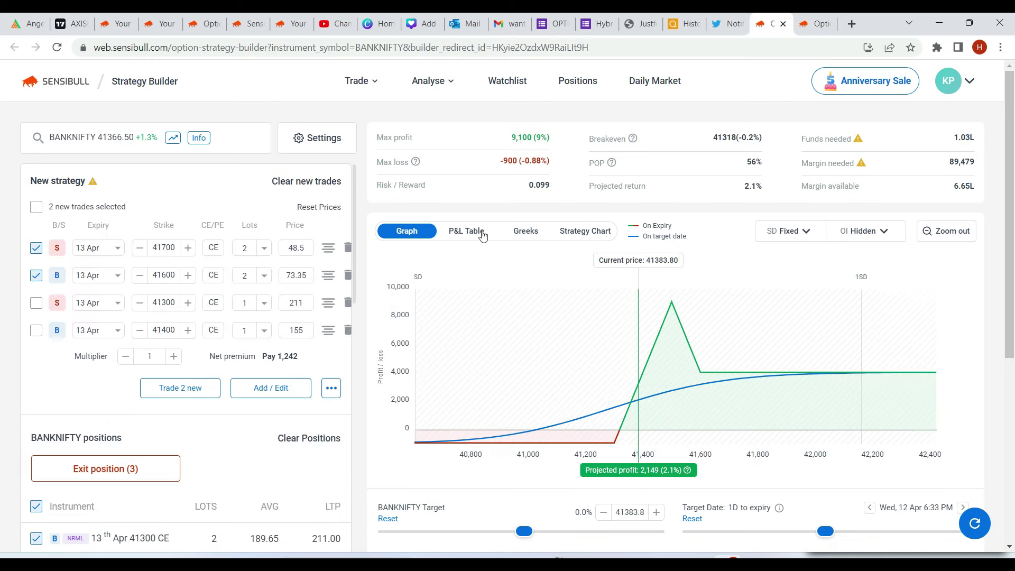
{"action": "left_click", "coordinate": [36, 308]}
{"action": "left_click", "coordinate": [36, 331]}
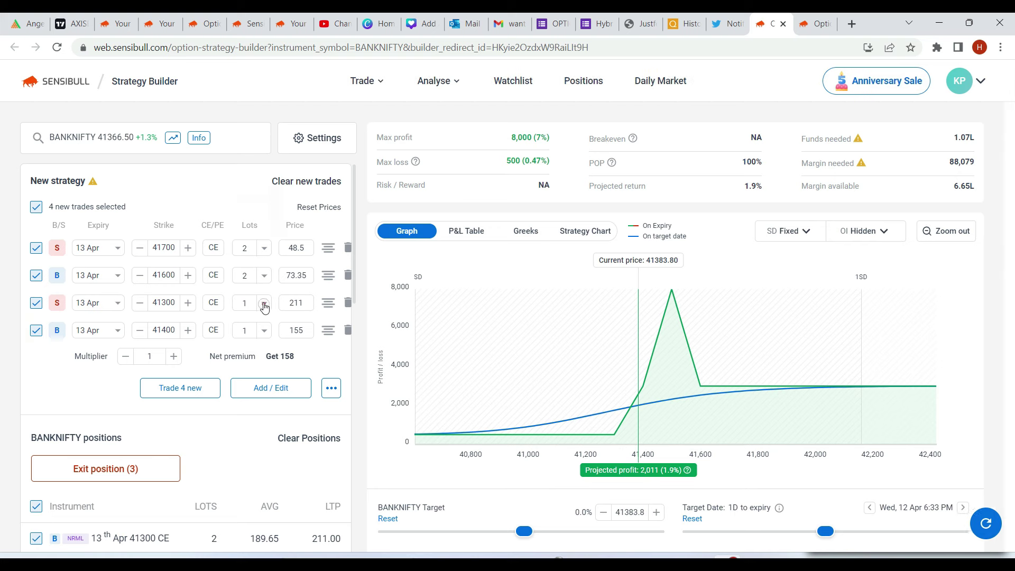
{"action": "left_click", "coordinate": [264, 307]}
{"action": "left_click", "coordinate": [249, 167]}
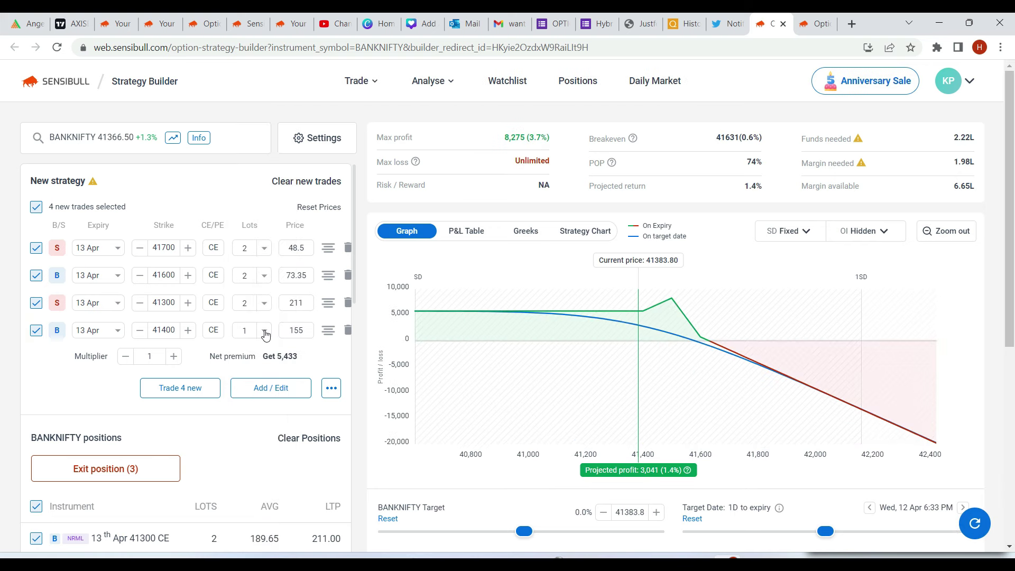
{"action": "left_click", "coordinate": [264, 329]}
{"action": "left_click", "coordinate": [246, 174]}
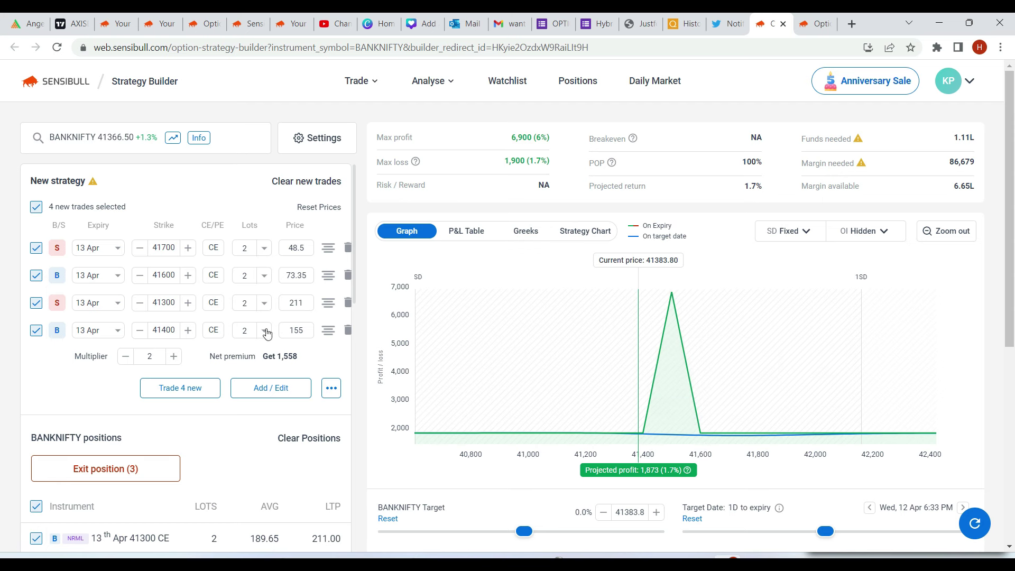
Exclude the 41300/41400 CE legs again and view the NIFTY put butterfly.
{"action": "left_click", "coordinate": [36, 303]}
{"action": "left_click", "coordinate": [36, 330]}
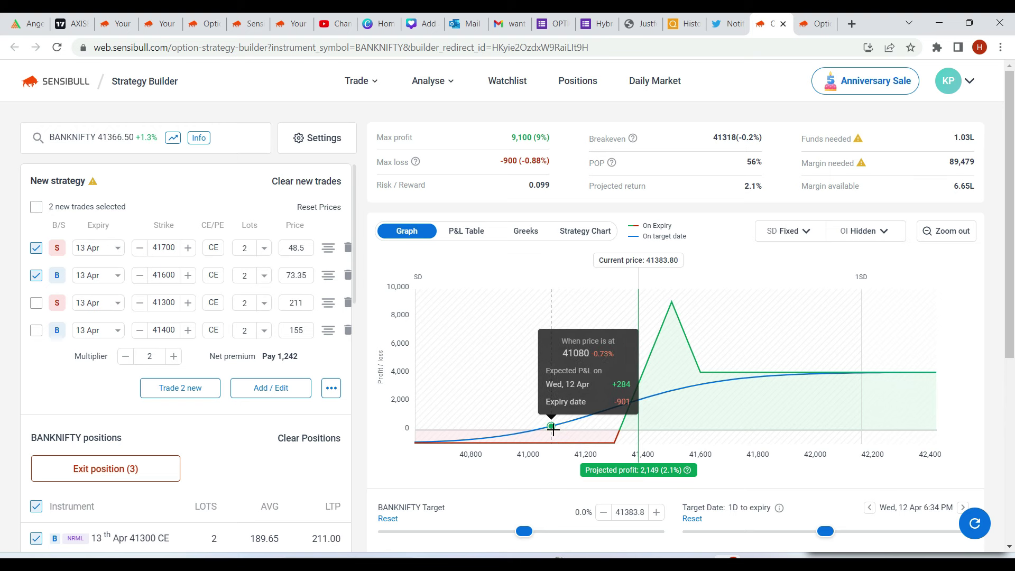
{"action": "left_click", "coordinate": [813, 19]}
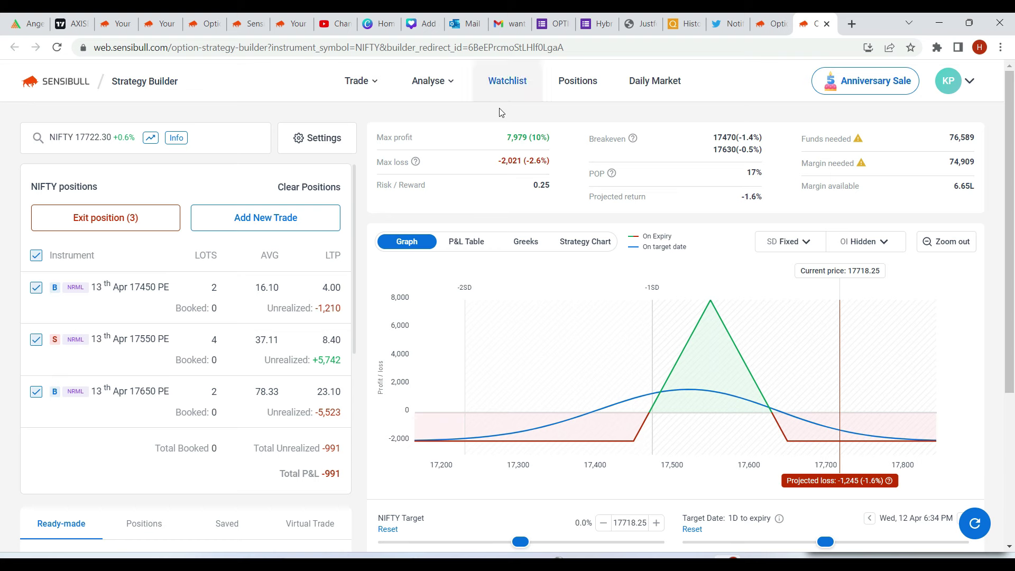
Deselect all four new CE legs on BANKNIFTY, restoring max profit 10,342 and max loss 342.
{"action": "left_click", "coordinate": [772, 23]}
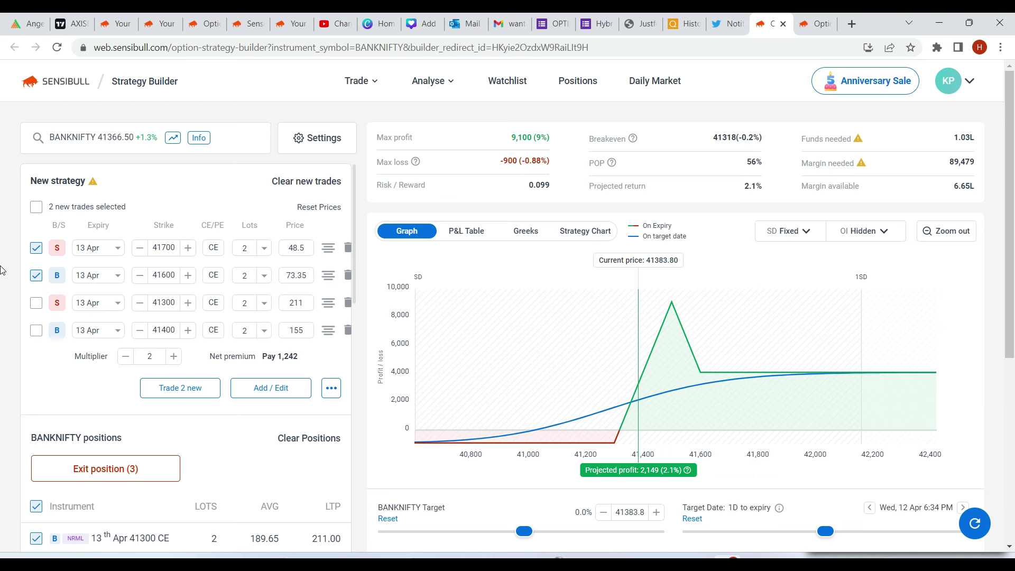
{"action": "left_click", "coordinate": [36, 206]}
{"action": "left_click", "coordinate": [36, 206]}
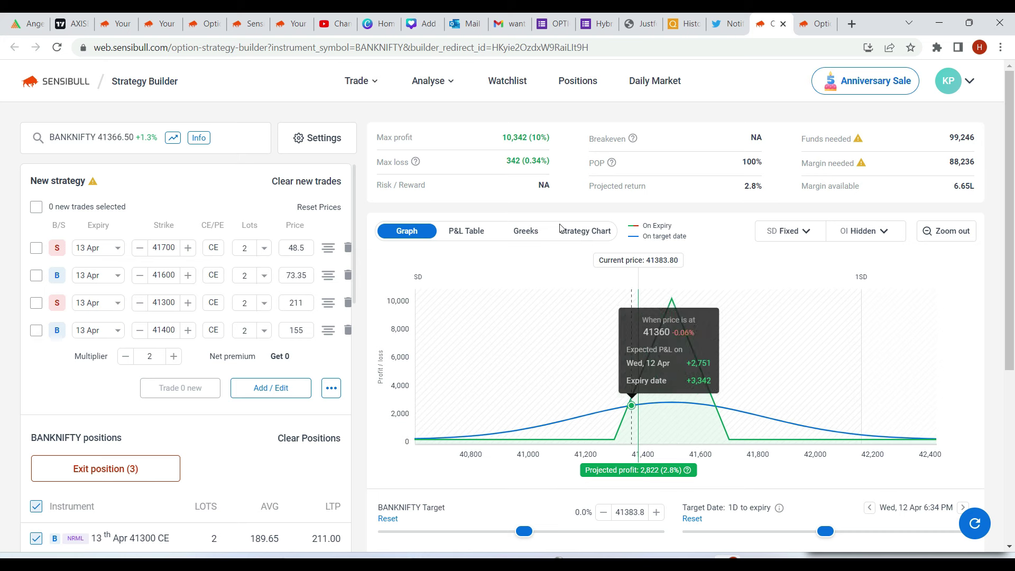
{"action": "left_click", "coordinate": [812, 25]}
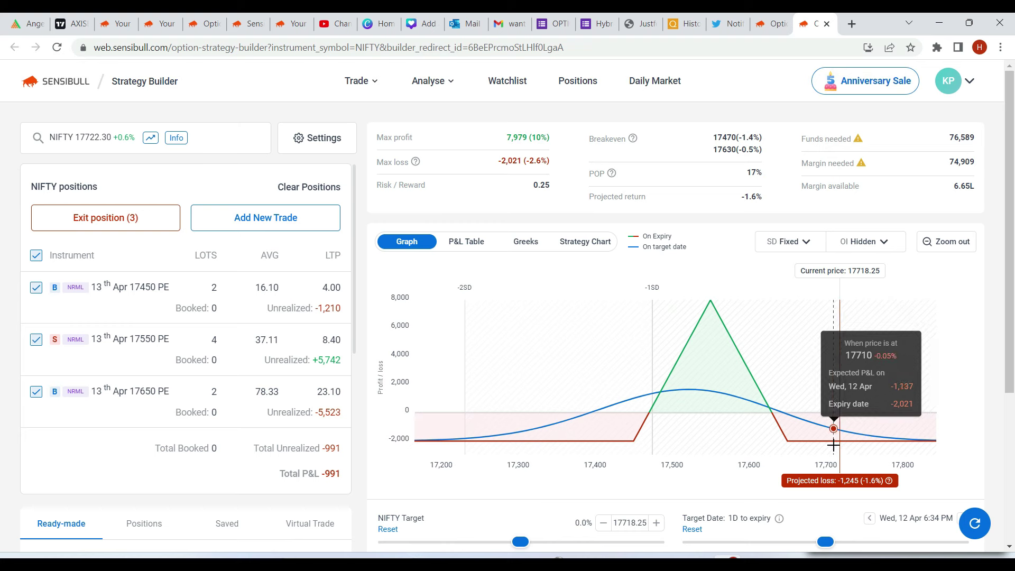
{"action": "mouse_move", "coordinate": [708, 300]}
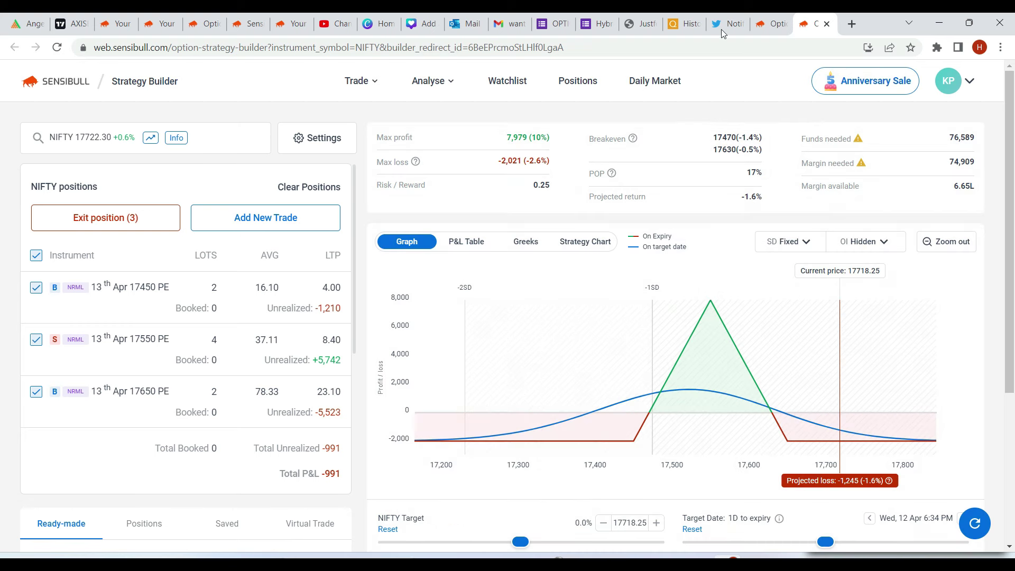
{"action": "left_click", "coordinate": [773, 25]}
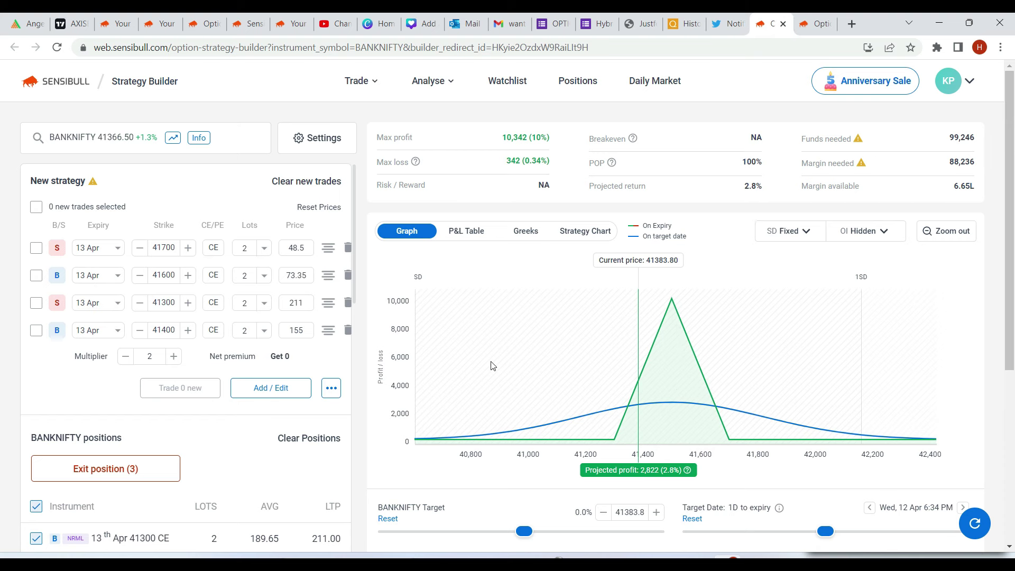
{"action": "left_click", "coordinate": [817, 24]}
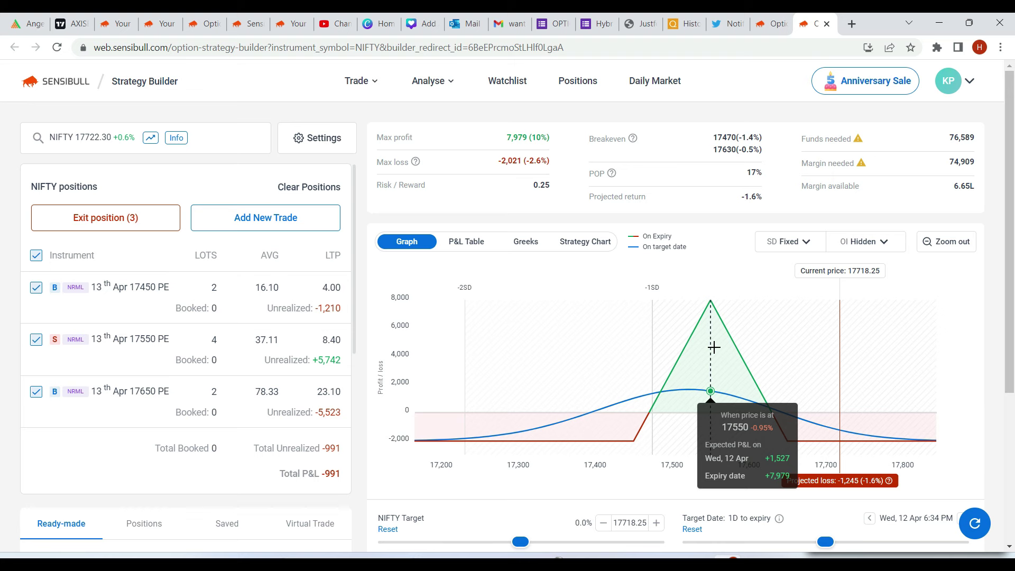
{"action": "key", "text": "ctrl+Page_Up"}
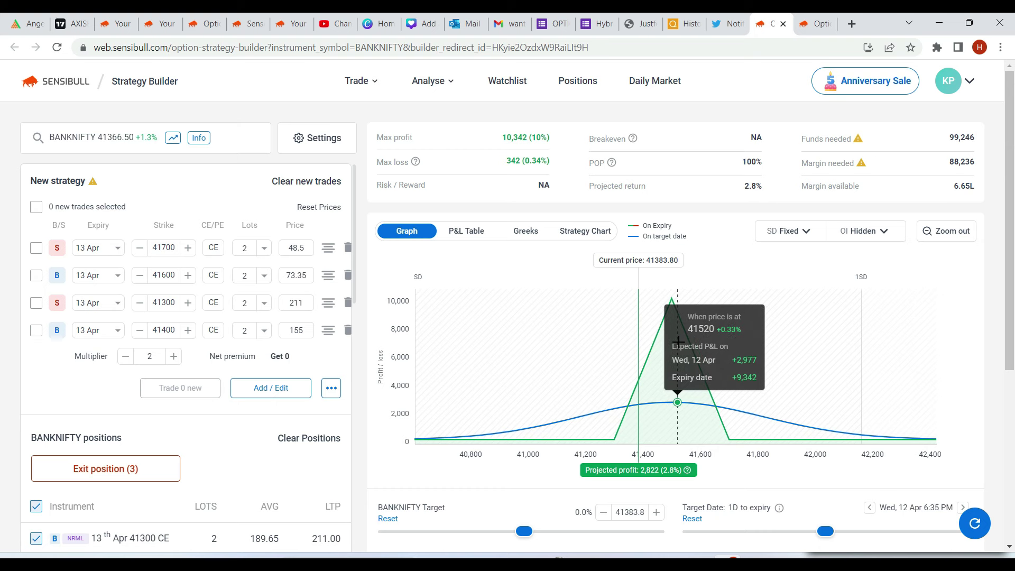
{"action": "left_click", "coordinate": [815, 23]}
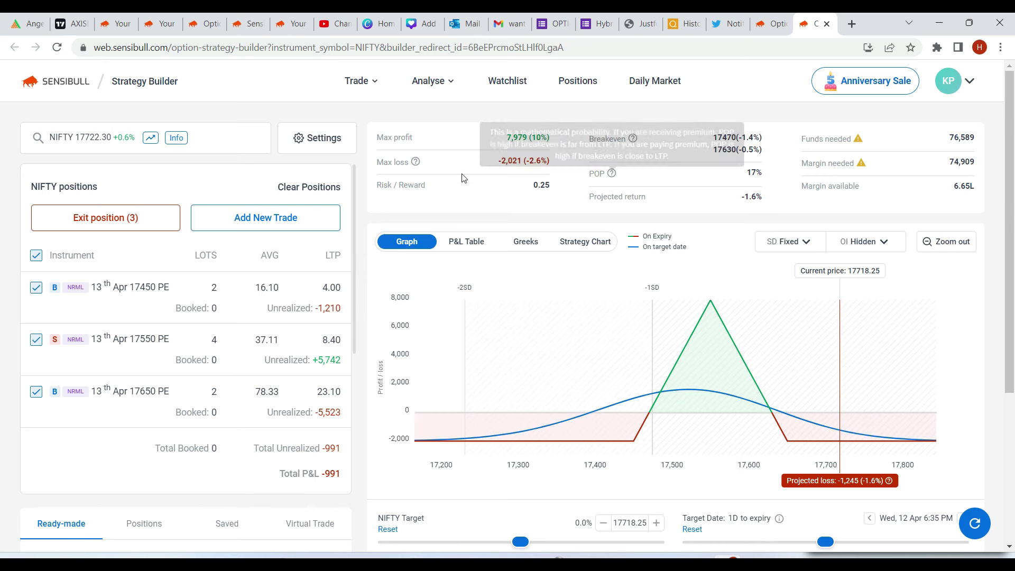
{"action": "left_click", "coordinate": [771, 24]}
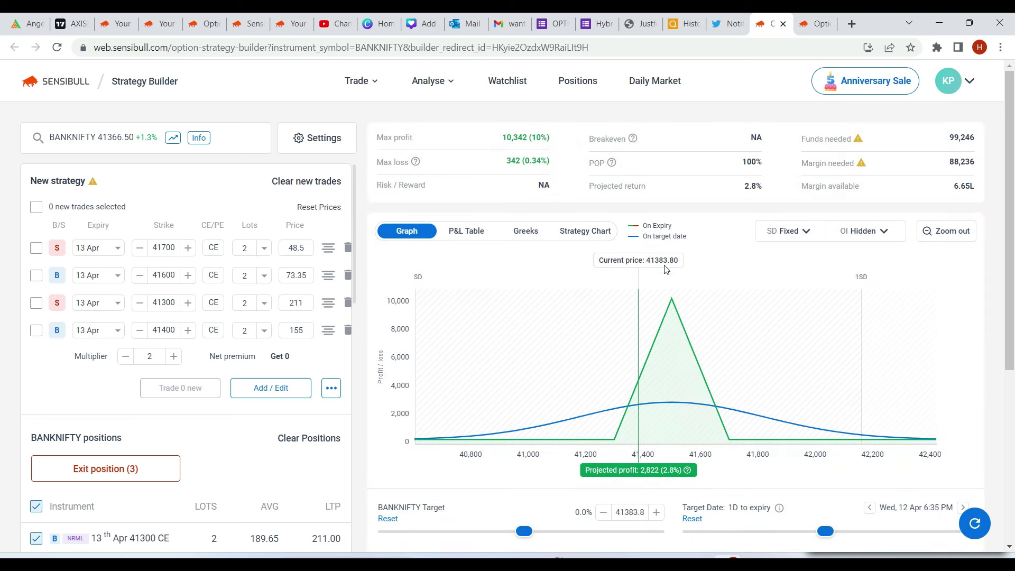
{"action": "mouse_move", "coordinate": [694, 329]}
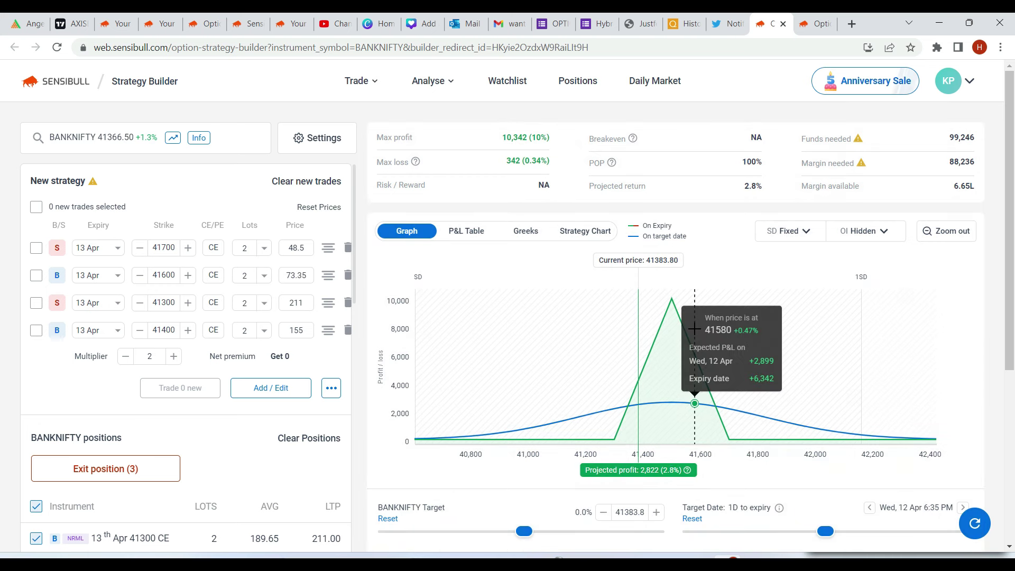